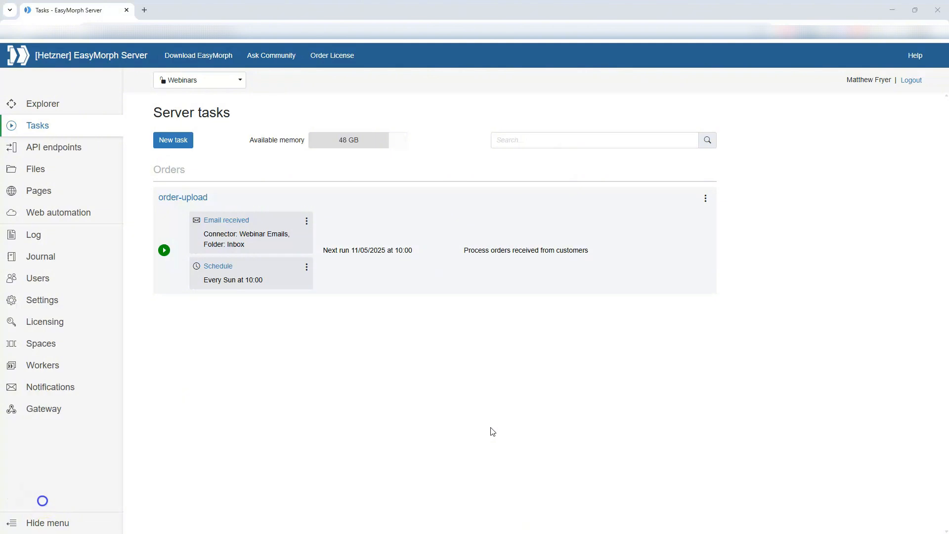
# - Create a server task named 'webinars' that runs webinars.morph, then return to the task list
pyautogui.click(179, 138)
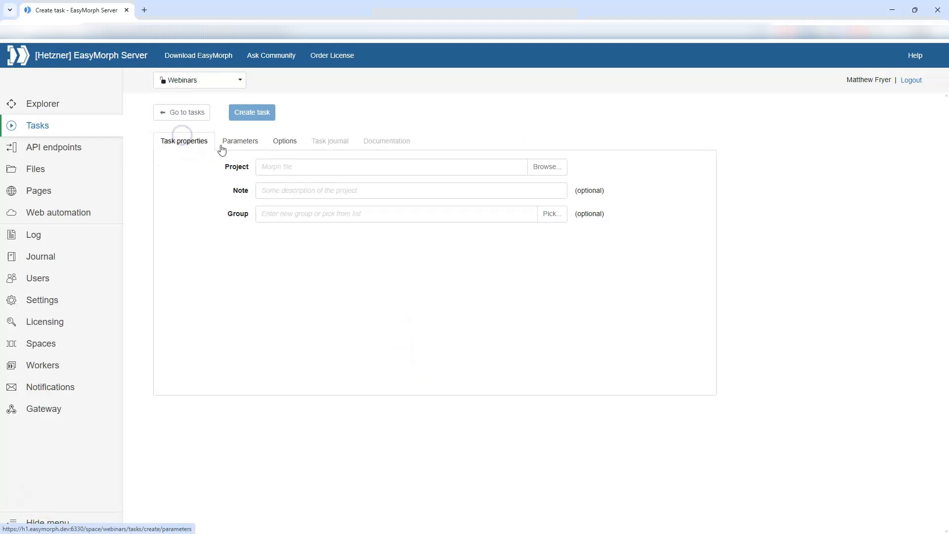
pyautogui.click(530, 166)
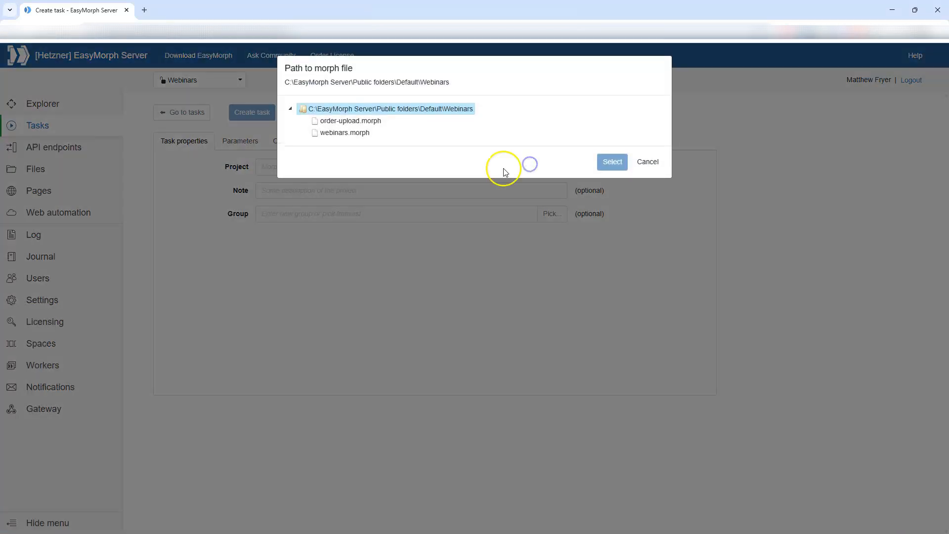
pyautogui.click(366, 133)
pyautogui.click(609, 163)
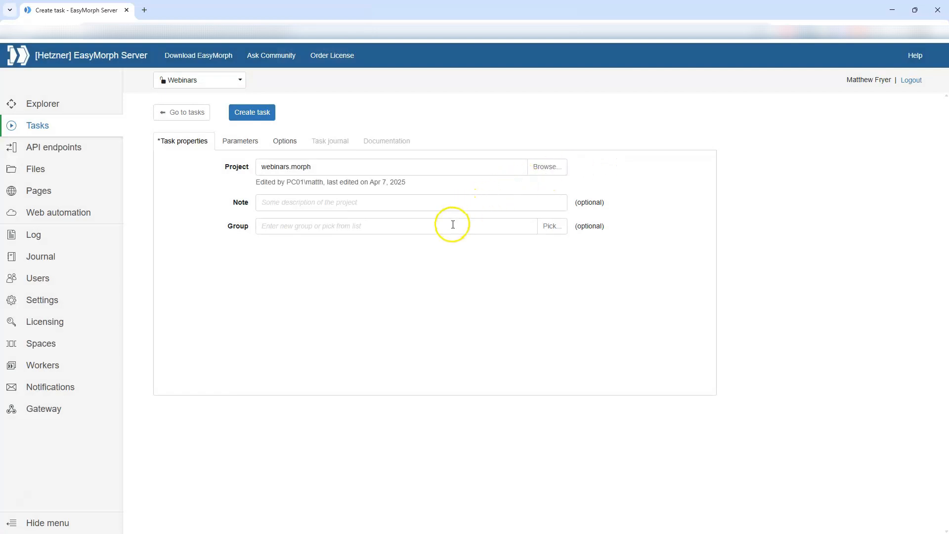
pyautogui.click(239, 112)
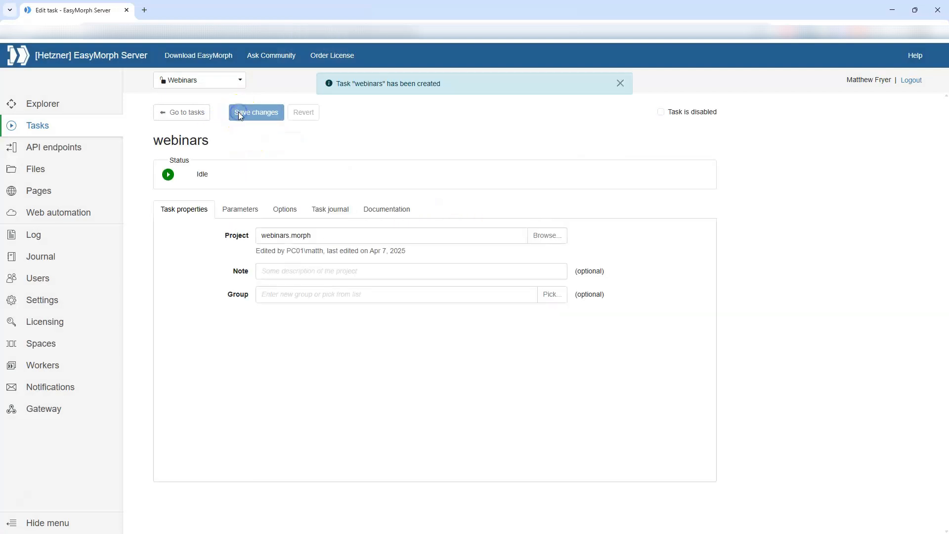
pyautogui.click(193, 119)
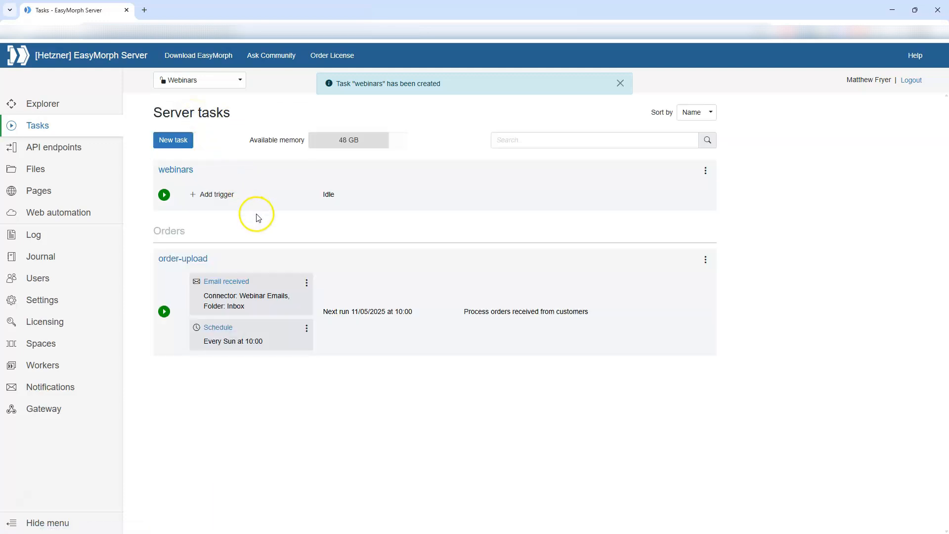
# - Add a Schedule trigger to the webinars task and enable it
pyautogui.click(216, 195)
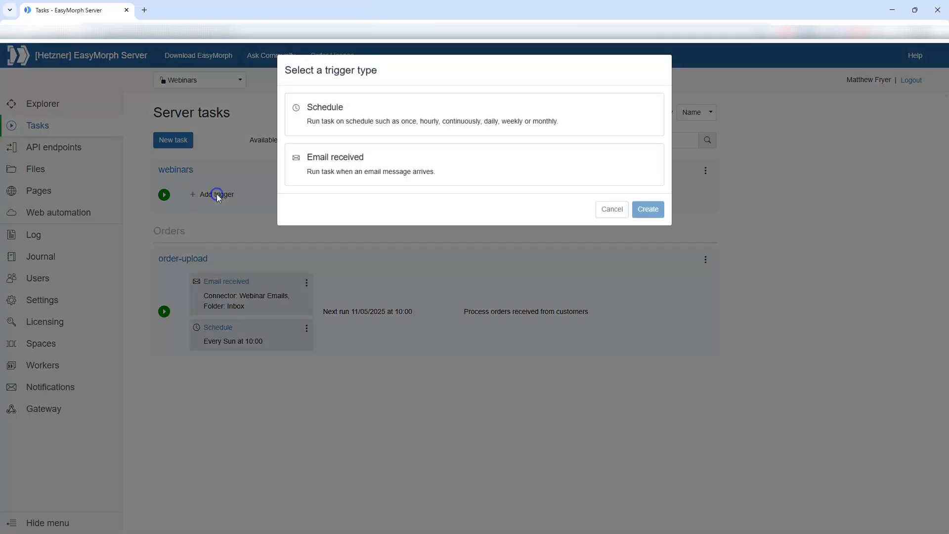
pyautogui.click(318, 116)
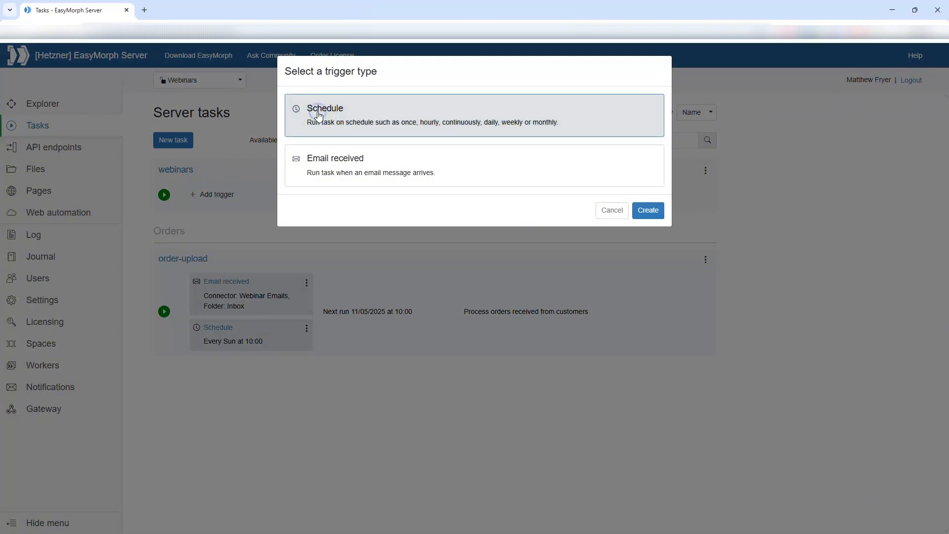
pyautogui.click(645, 210)
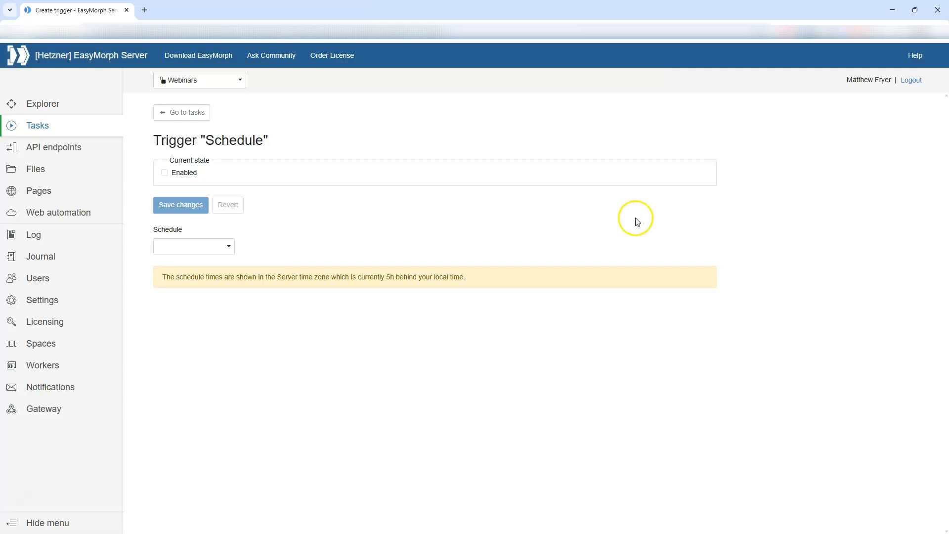
pyautogui.click(164, 172)
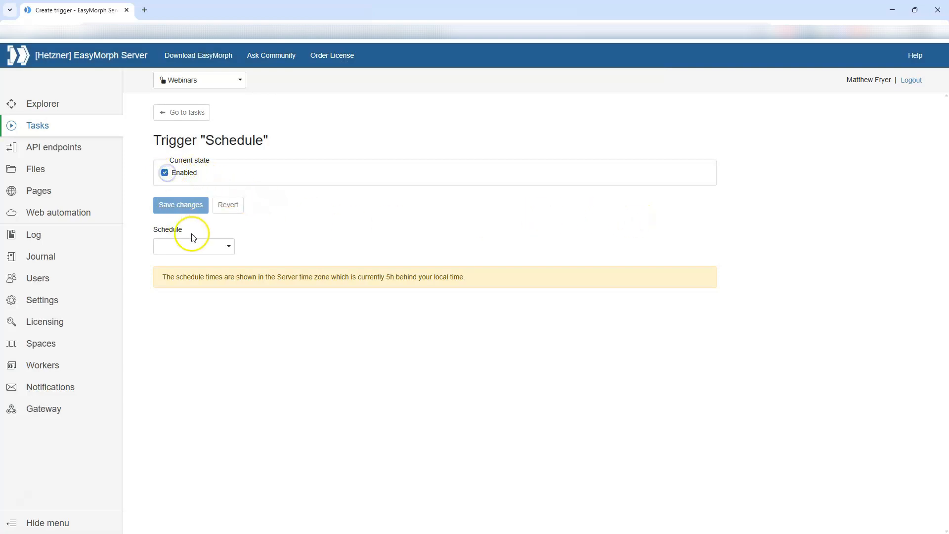
# - Set the trigger to run hourly at 30 minutes past, save it, and return to the tasks
pyautogui.click(206, 246)
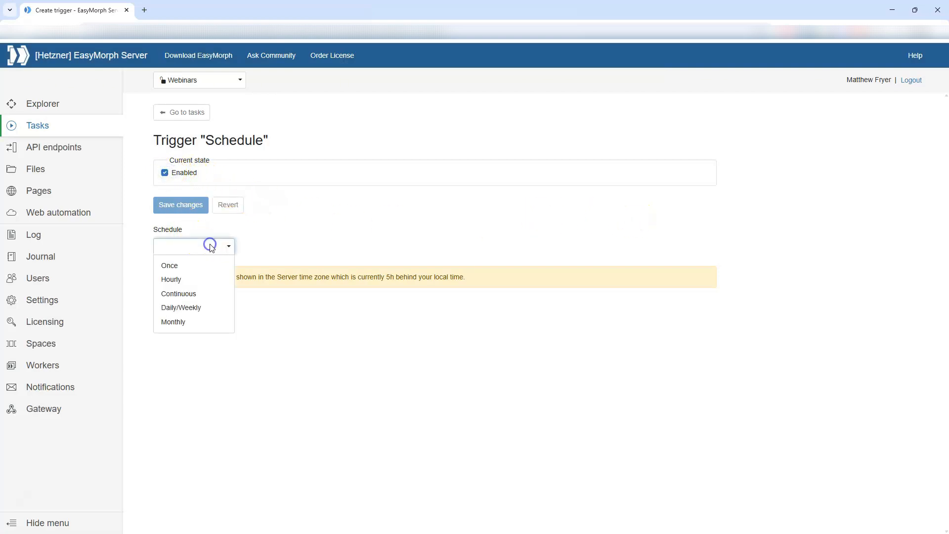
pyautogui.click(206, 282)
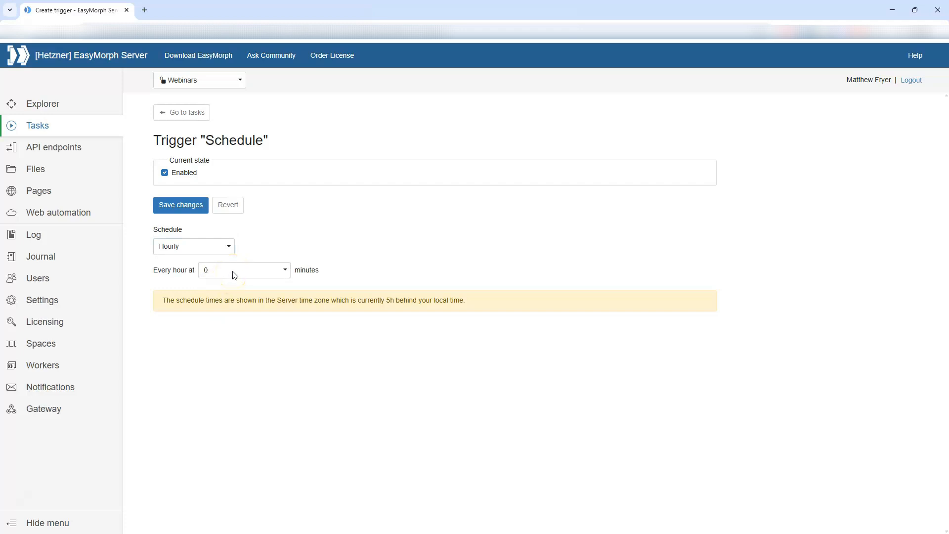
pyautogui.click(208, 270)
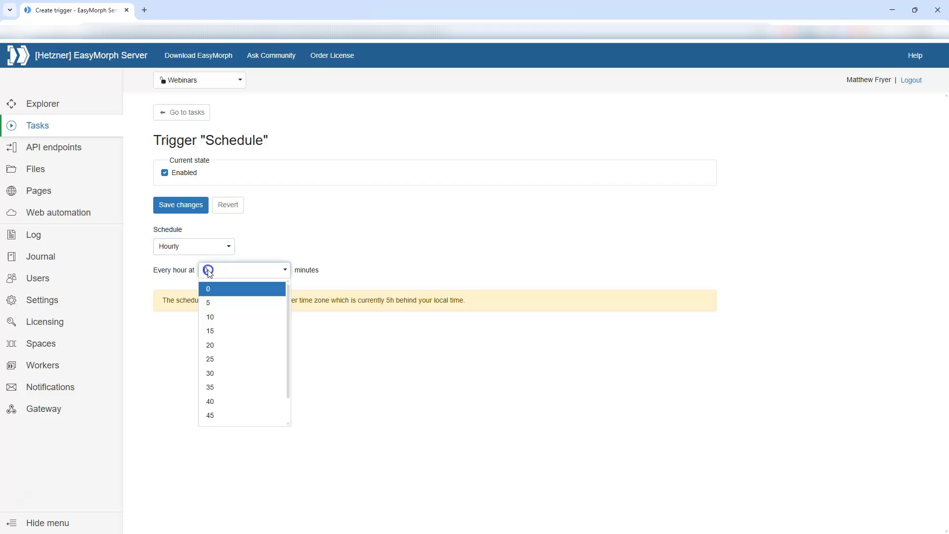
pyautogui.click(229, 375)
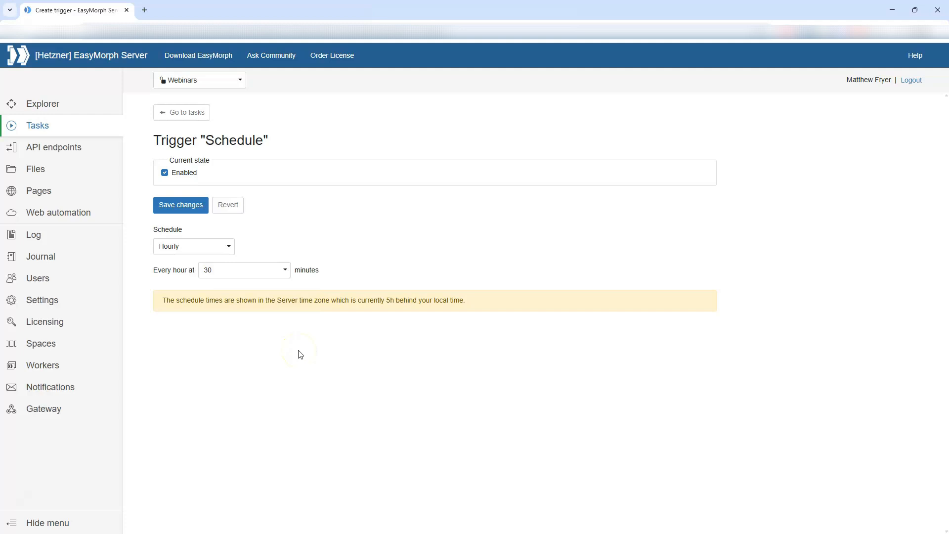
pyautogui.click(188, 210)
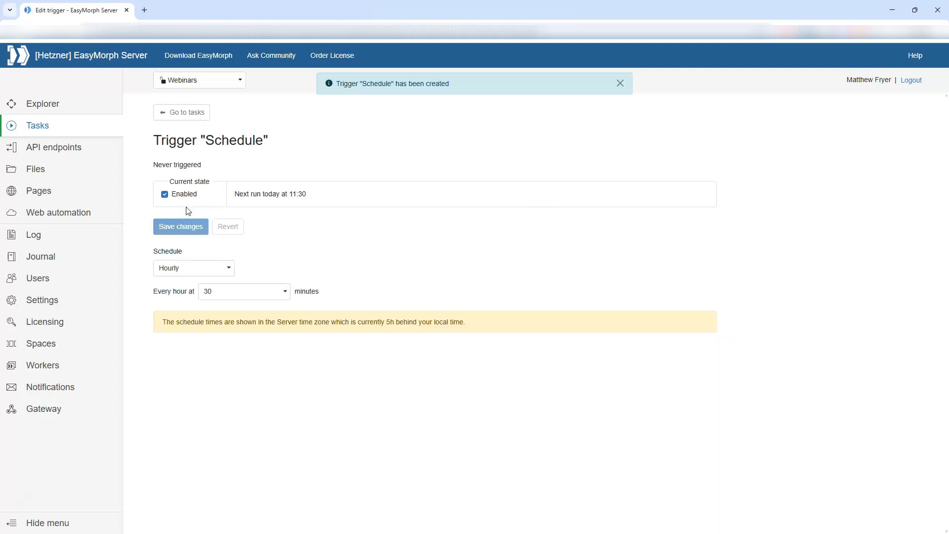
pyautogui.click(200, 115)
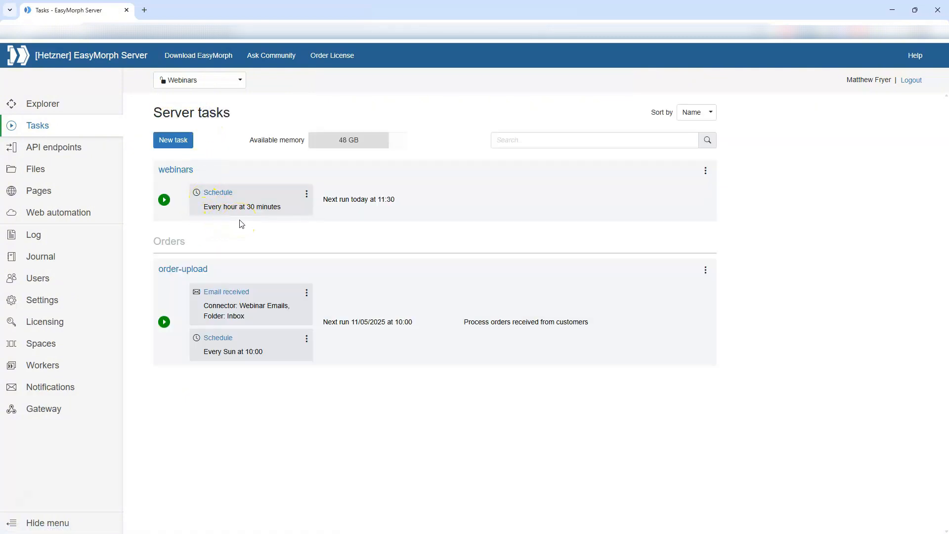
# - Add an enabled Email received trigger to the webinars task
pyautogui.click(306, 194)
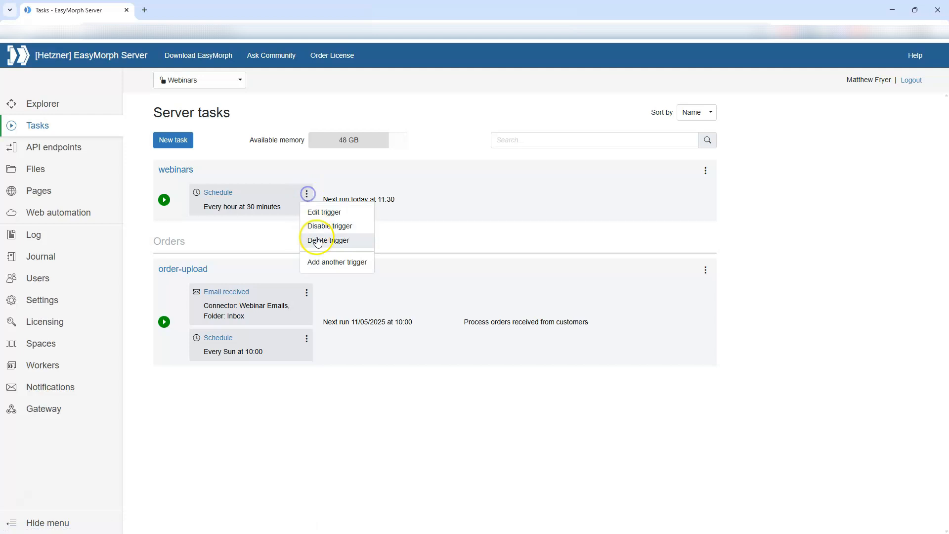
pyautogui.click(320, 264)
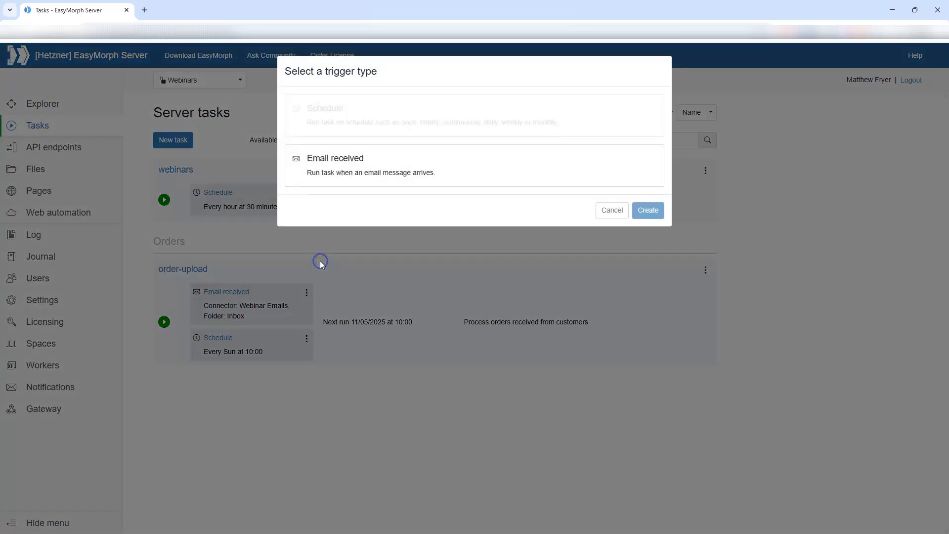
pyautogui.click(382, 163)
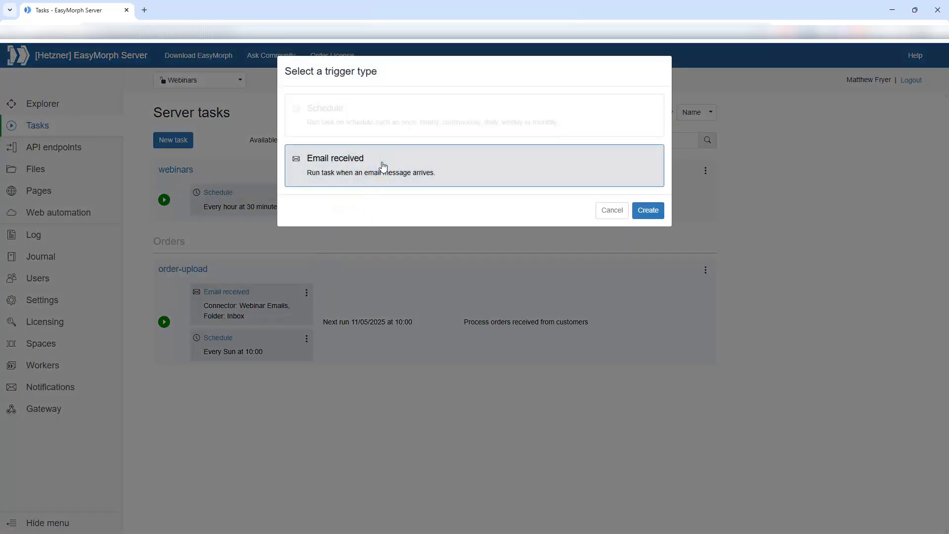
pyautogui.click(652, 209)
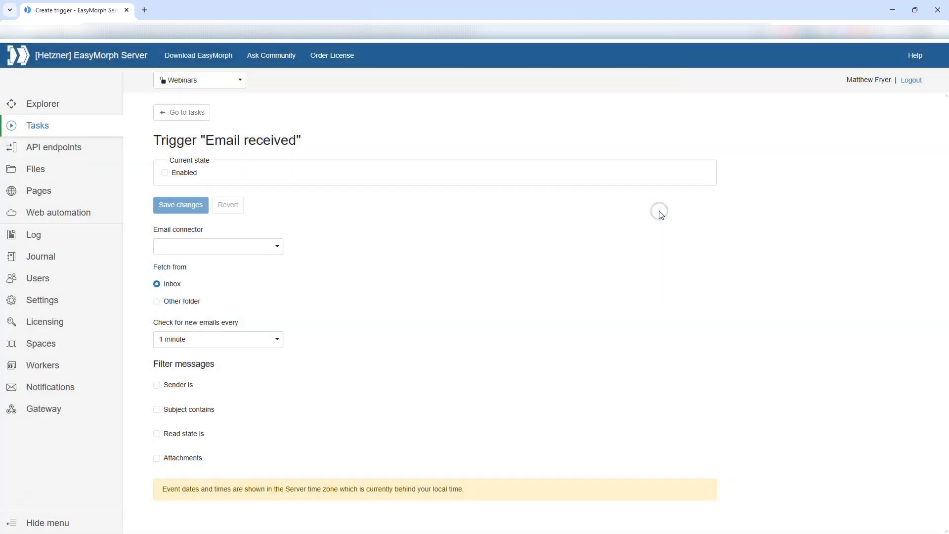
pyautogui.click(165, 173)
# - Use the Webinar Emails connector and fetch mail from the 'registrations' folder
pyautogui.click(220, 245)
pyautogui.click(229, 264)
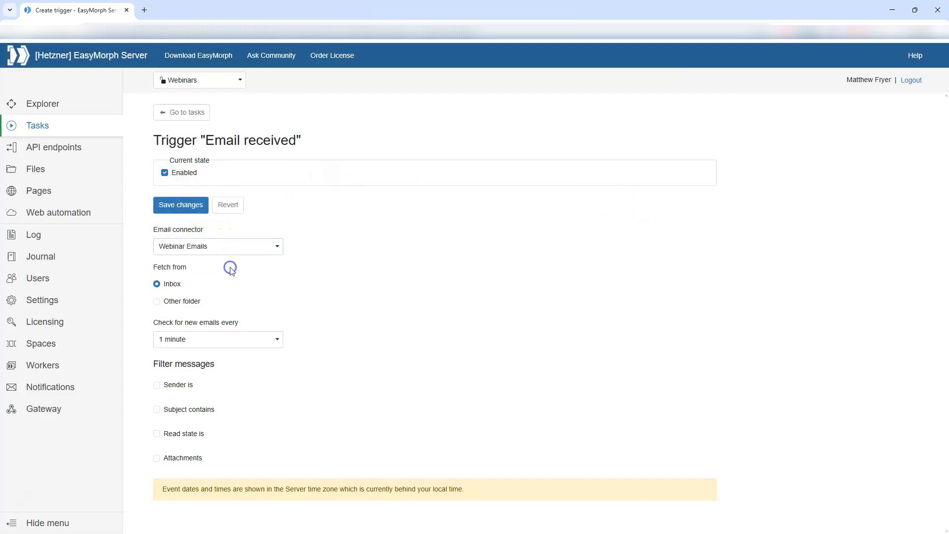
pyautogui.click(193, 301)
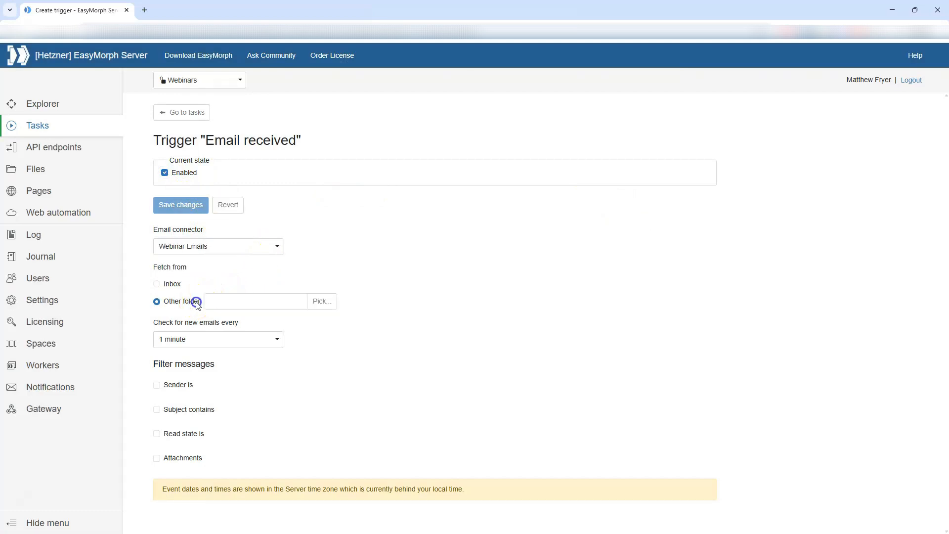
pyautogui.click(236, 303)
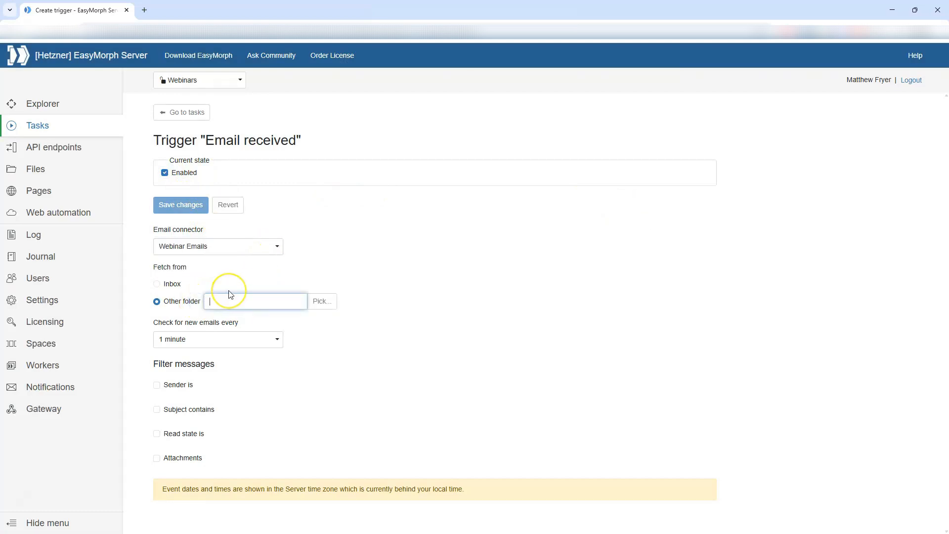
pyautogui.write('reg')
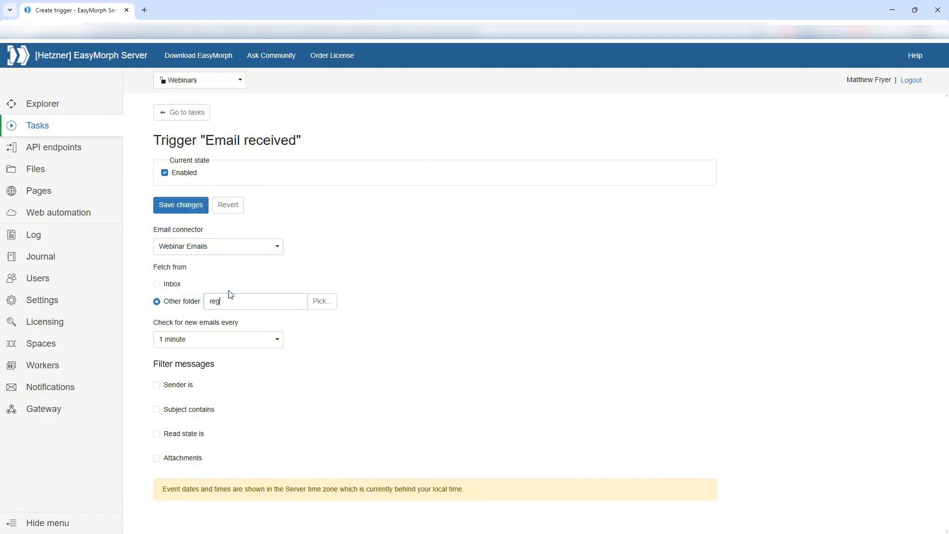
pyautogui.write('istrations')
# - Filter by the registrations sender address and subject containing 'Registration', then save the trigger
pyautogui.click(156, 385)
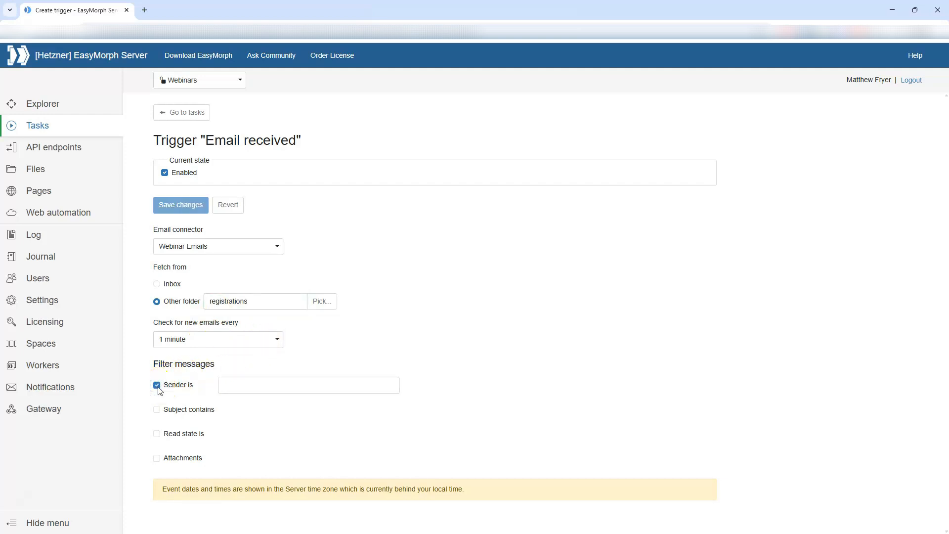
pyautogui.click(240, 386)
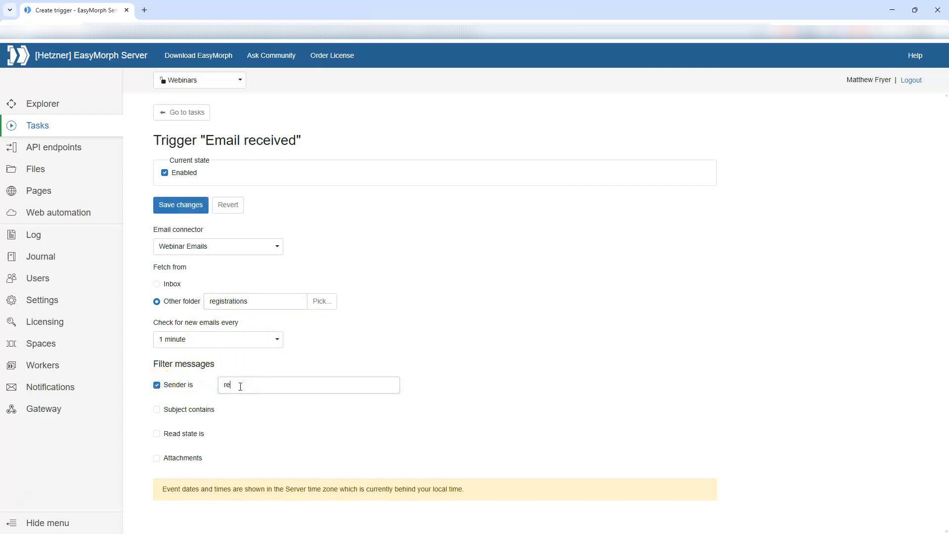
pyautogui.click(156, 409)
pyautogui.click(256, 411)
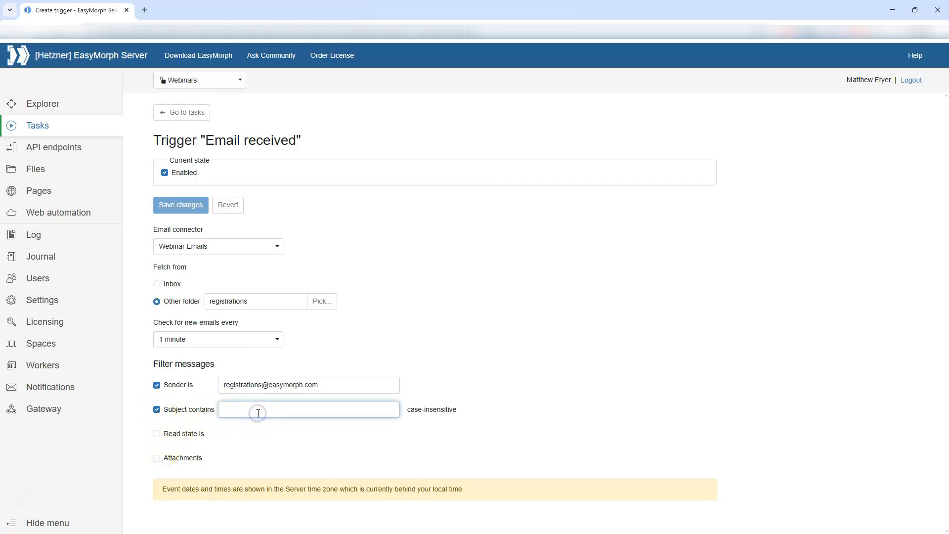
pyautogui.write('Registr')
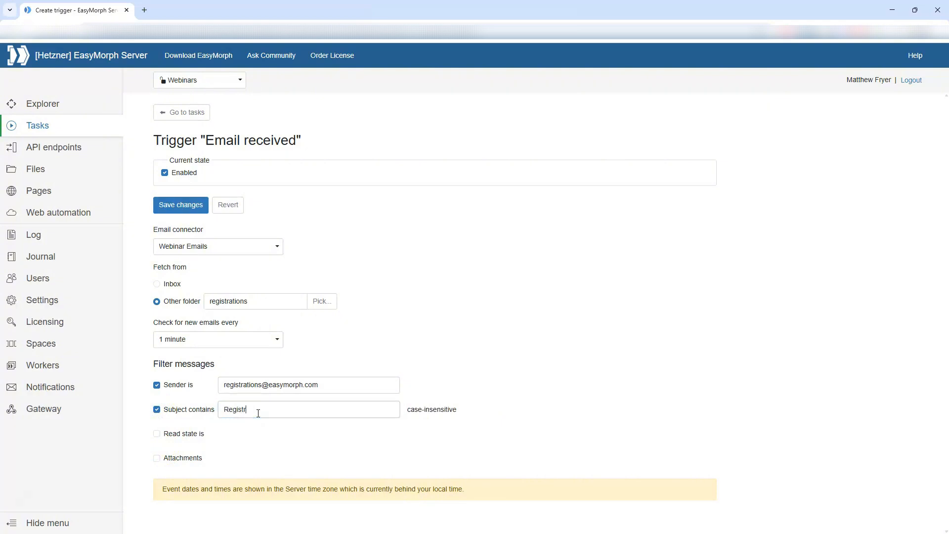
pyautogui.write('ation')
pyautogui.click(192, 203)
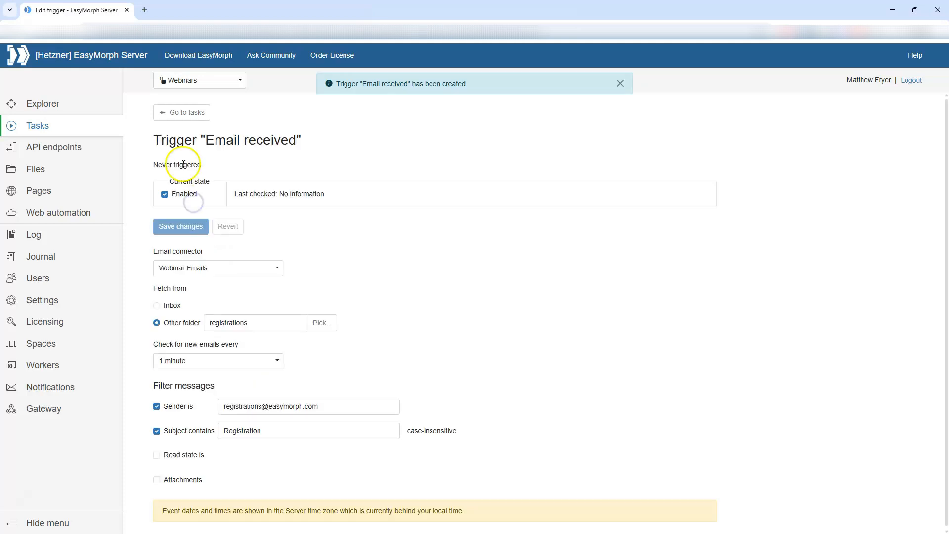
pyautogui.click(173, 117)
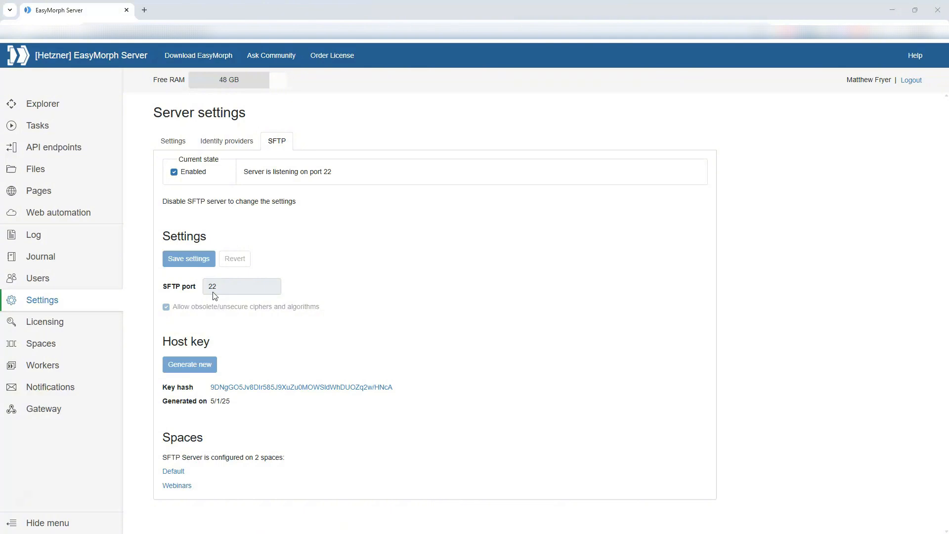
# - Enable the SFTP Server feature in the Test space's settings, leaving the root folder unchanged
pyautogui.click(62, 346)
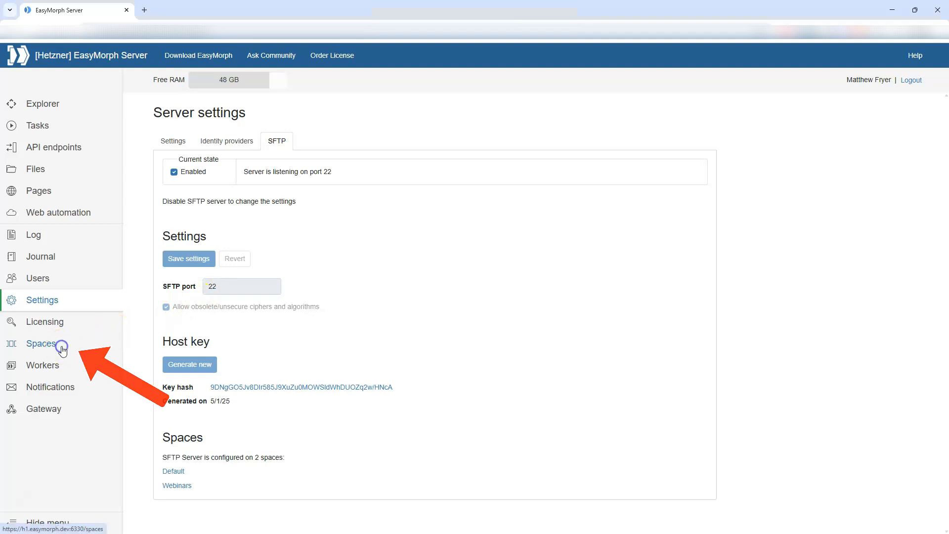
pyautogui.scroll(-1, 229, 372)
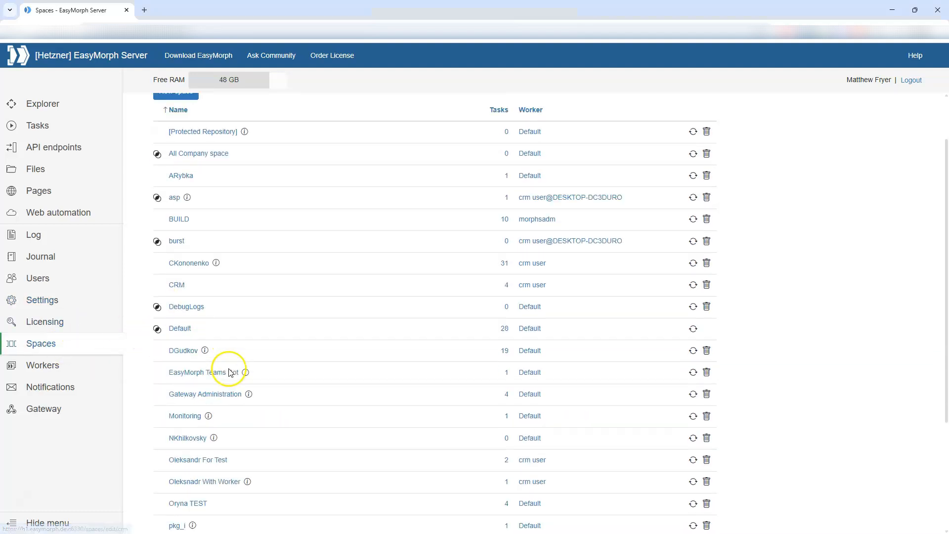
pyautogui.scroll(-4, 229, 372)
pyautogui.click(179, 429)
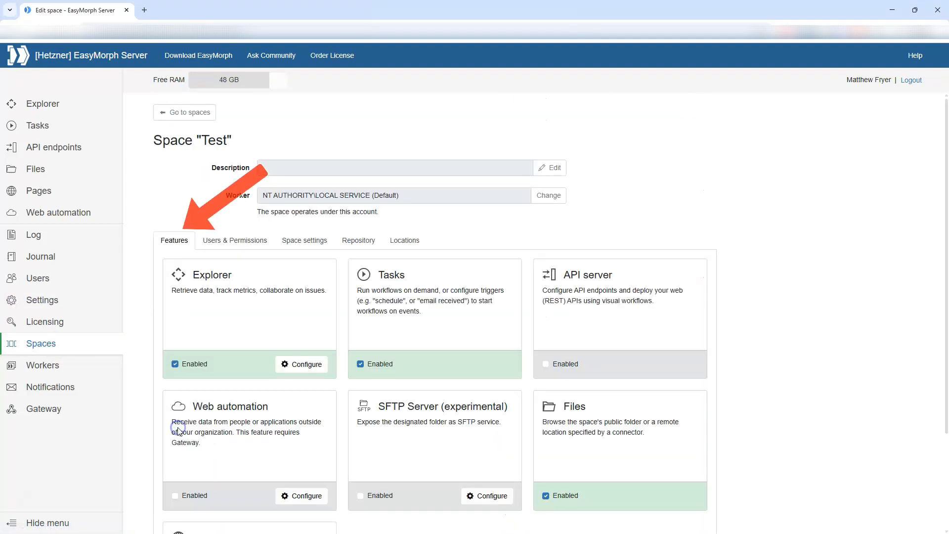
pyautogui.scroll(-2, 415, 437)
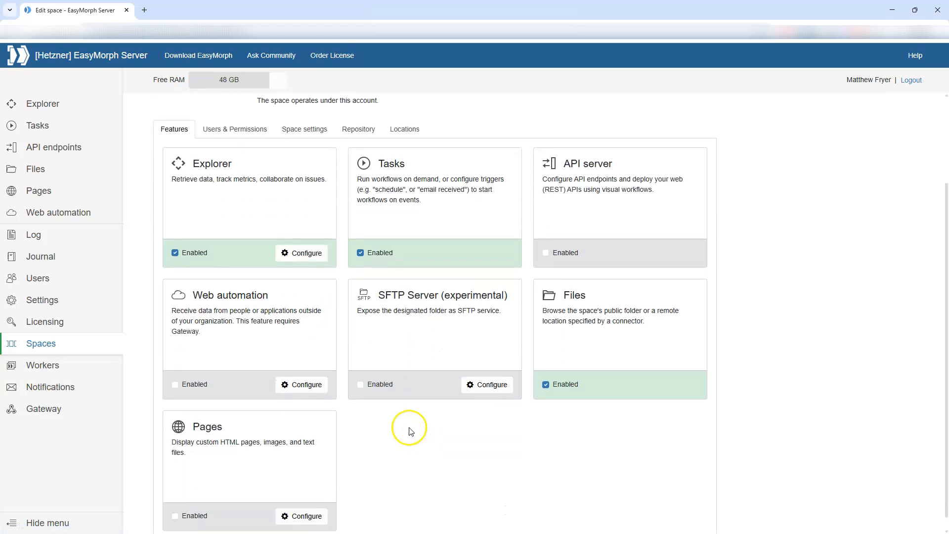
pyautogui.click(360, 385)
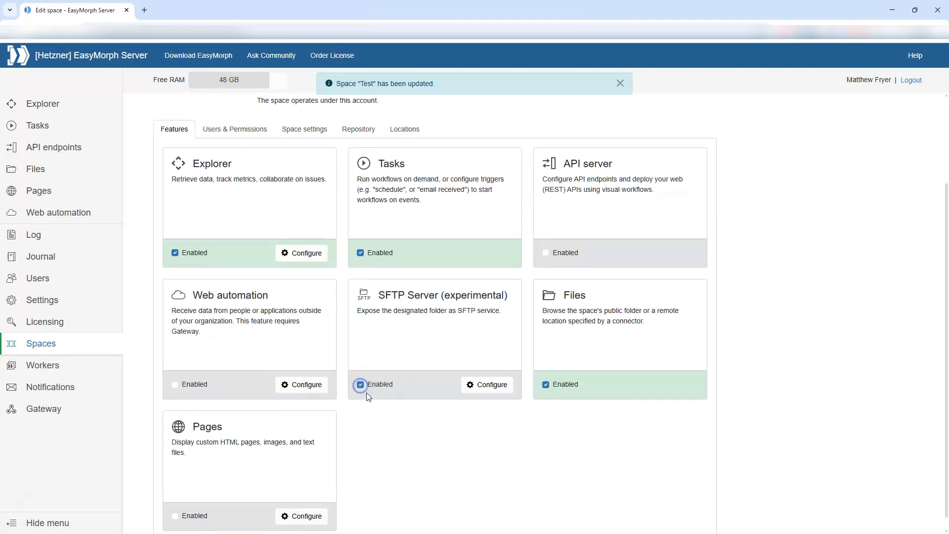
pyautogui.click(486, 384)
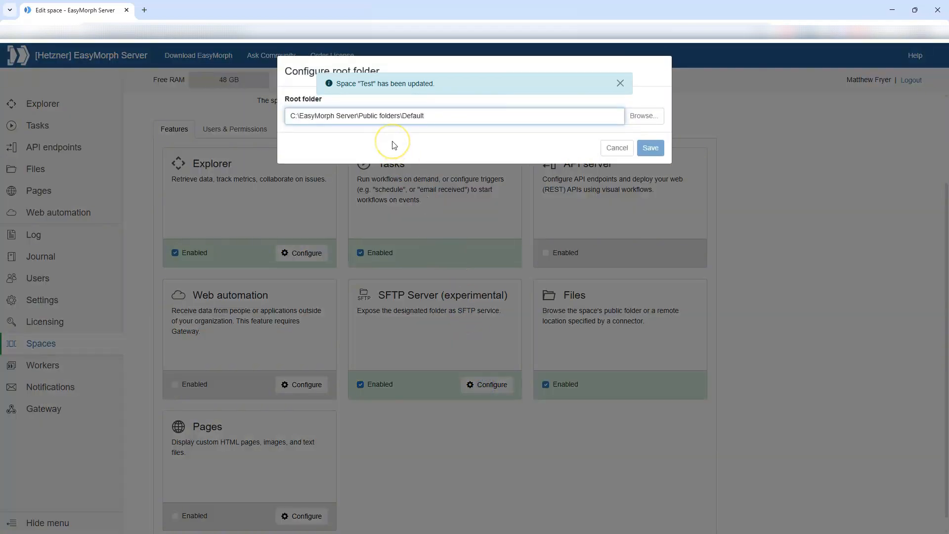
pyautogui.click(617, 147)
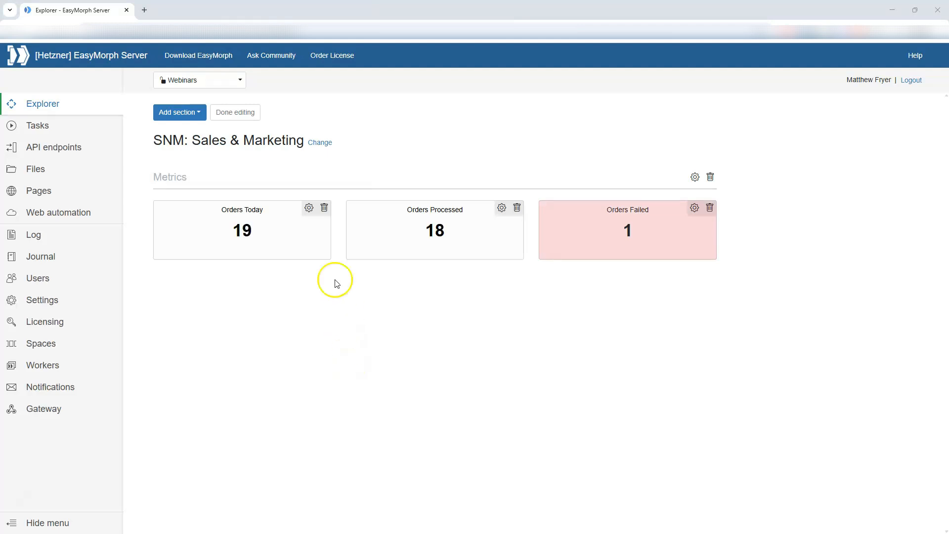
# - Show the Add section list of section types on the SNM: Sales & Marketing board
pyautogui.click(195, 113)
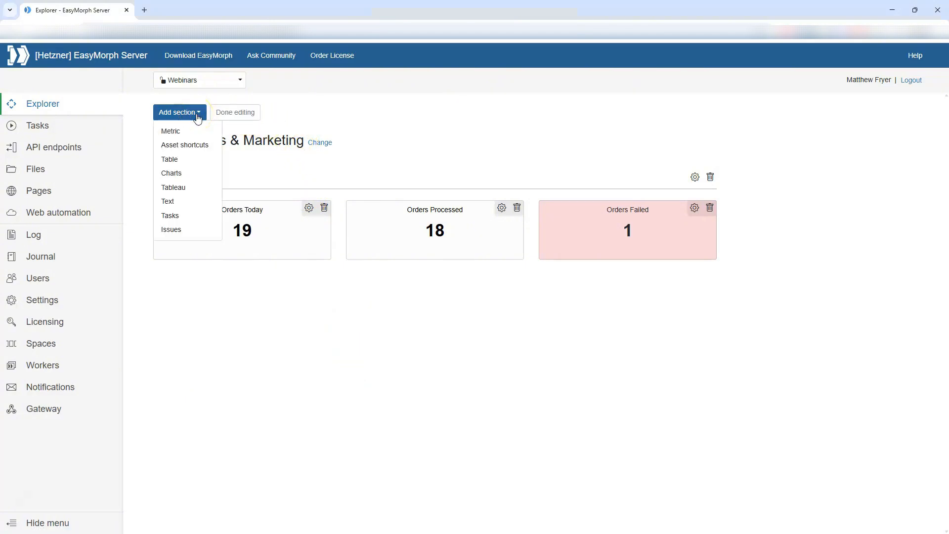
# - Add a Tasks section titled 'Tasks' that shows tasks from the Orders group
pyautogui.click(185, 215)
pyautogui.click(89, 104)
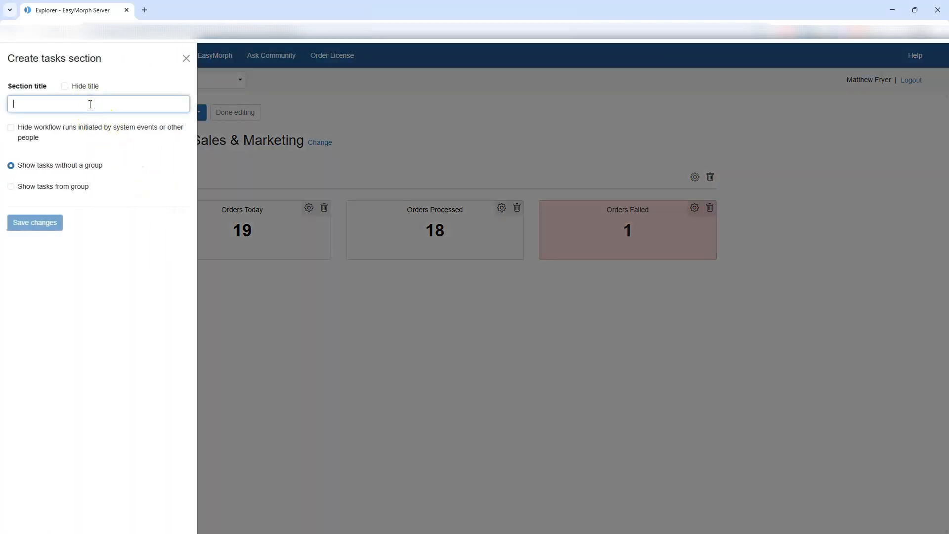
pyautogui.write('Tasks')
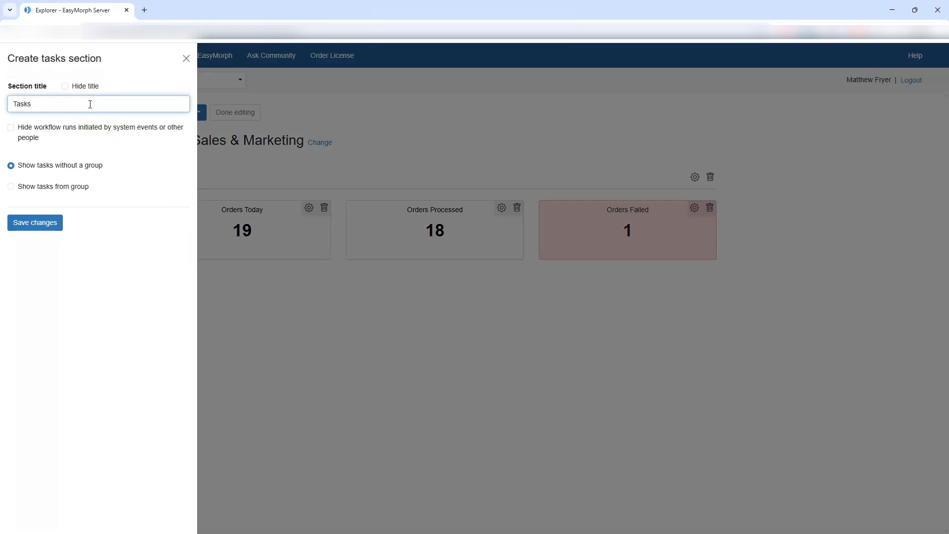
pyautogui.click(76, 185)
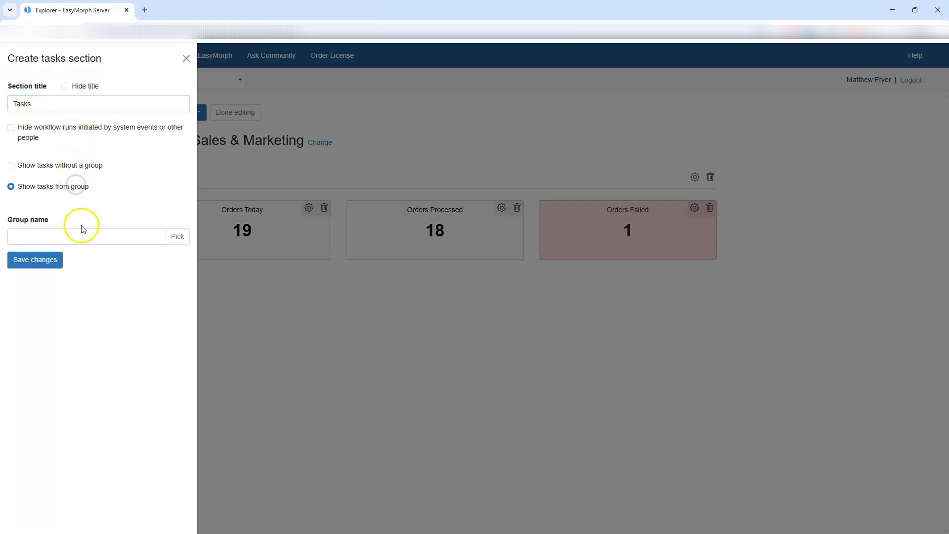
pyautogui.click(177, 236)
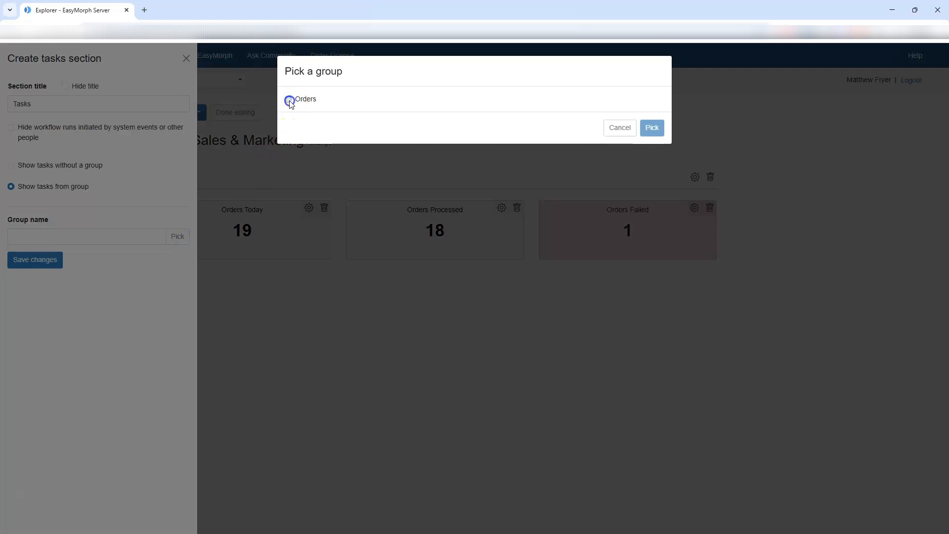
pyautogui.click(289, 101)
pyautogui.click(652, 128)
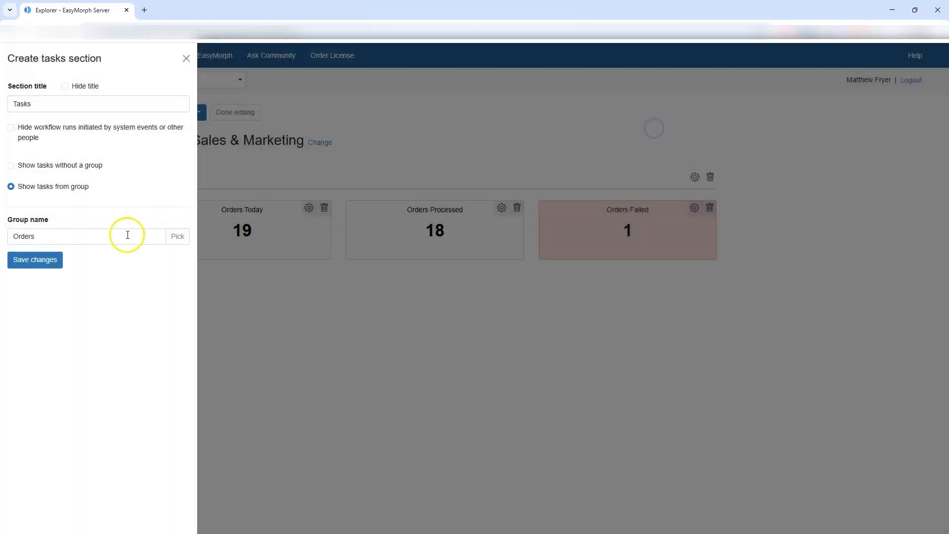
# - Save the new section and run the order-upload task
pyautogui.click(53, 262)
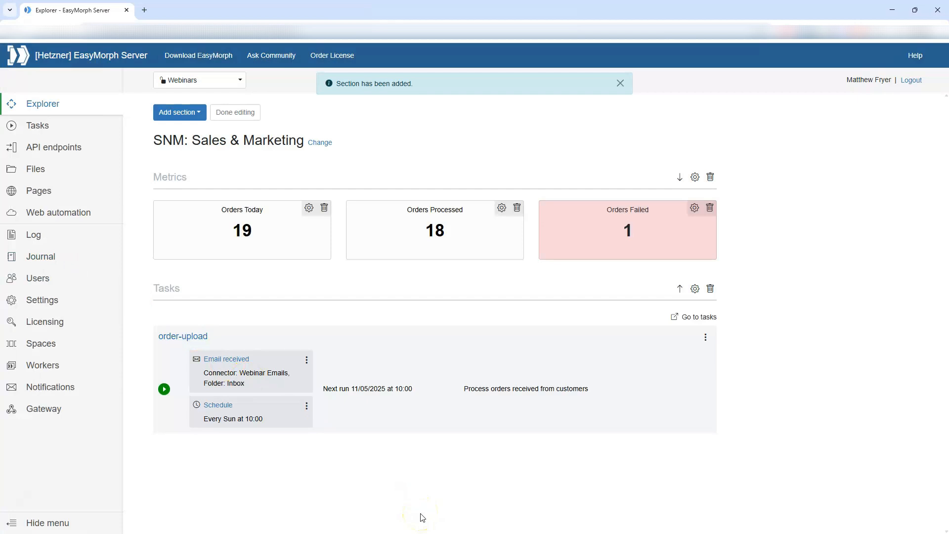
pyautogui.click(164, 389)
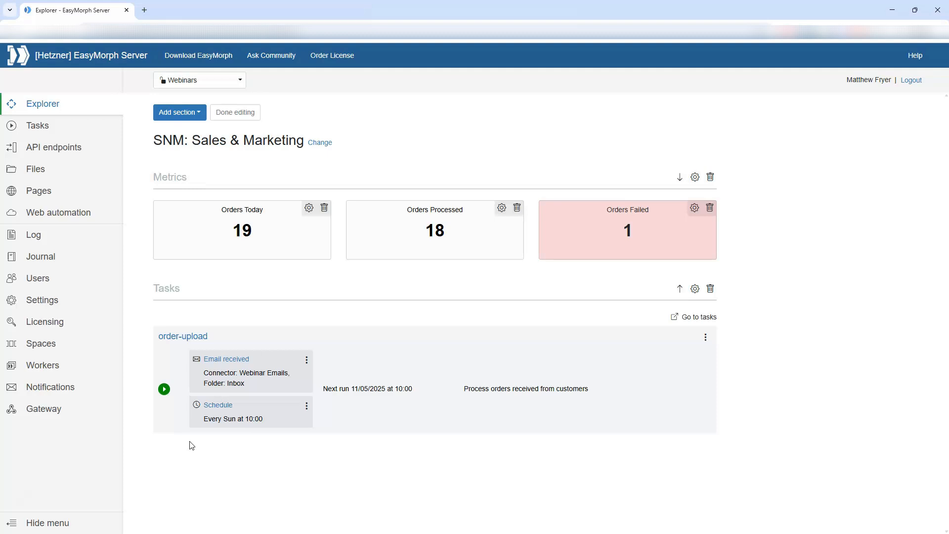
pyautogui.hotkey('alt', 'Tab')
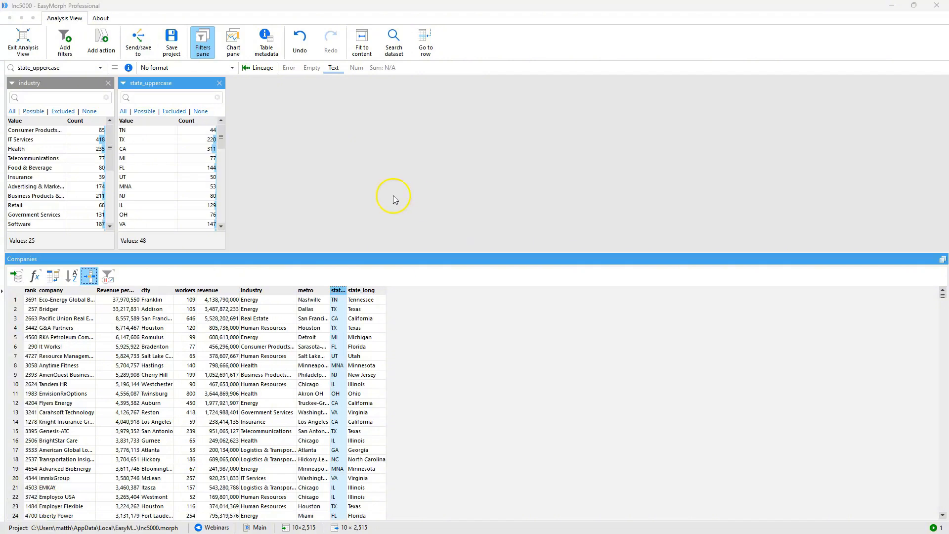
# - Filter the state_uppercase column to values with a text length of 3
pyautogui.click(123, 83)
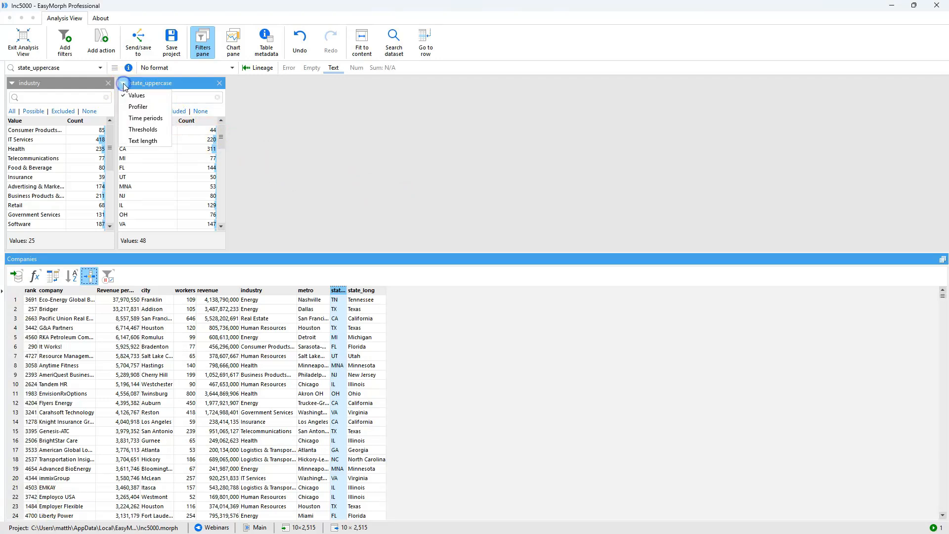
pyautogui.click(164, 142)
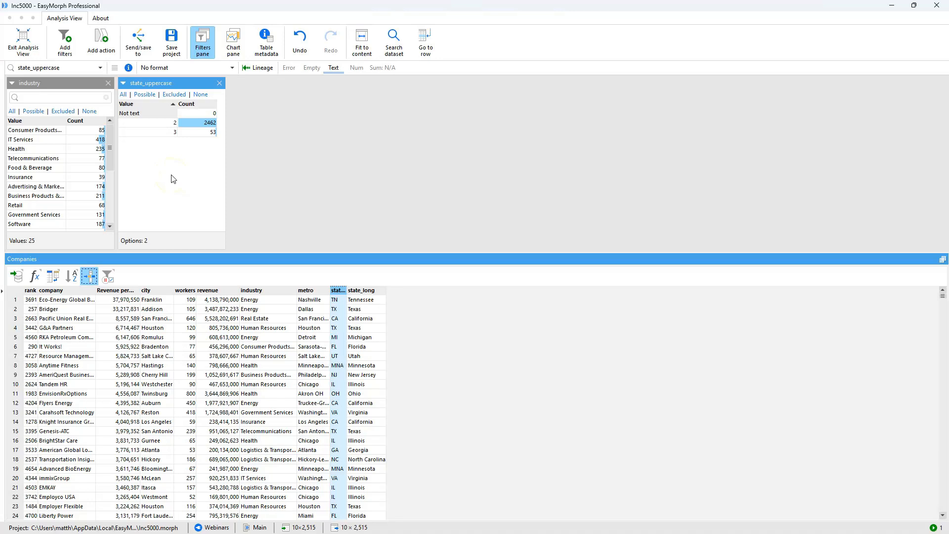
pyautogui.click(173, 132)
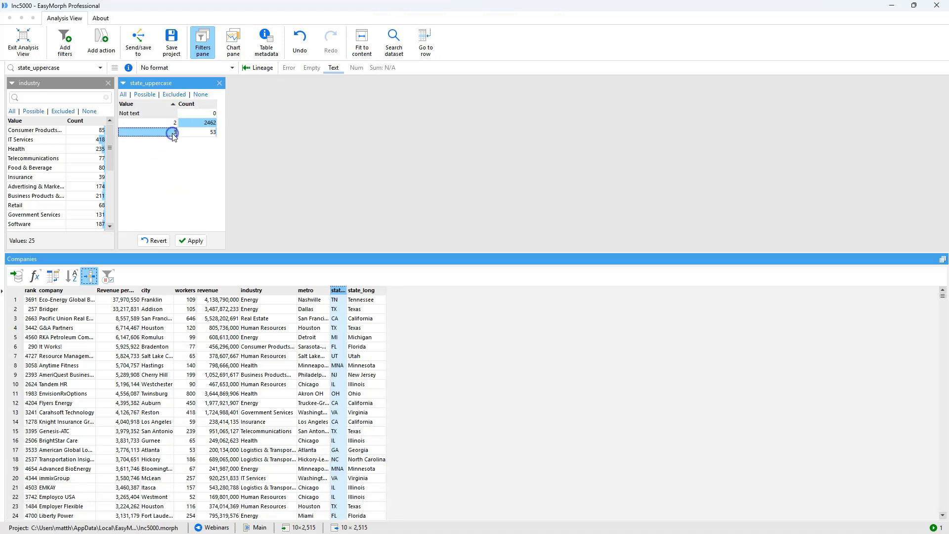
pyautogui.click(194, 240)
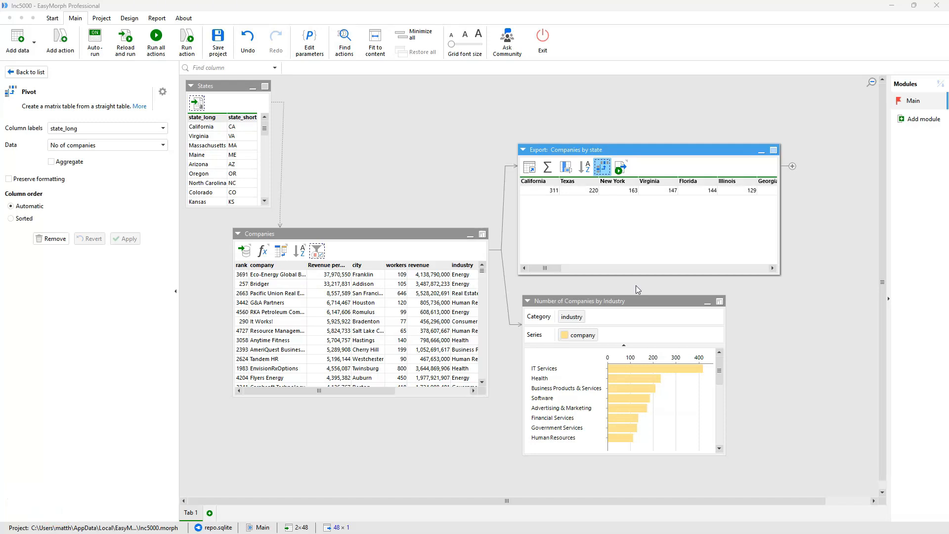
# - Set the Companies by state pivot's column order to Sorted, leaving aggregation off
pyautogui.click(58, 165)
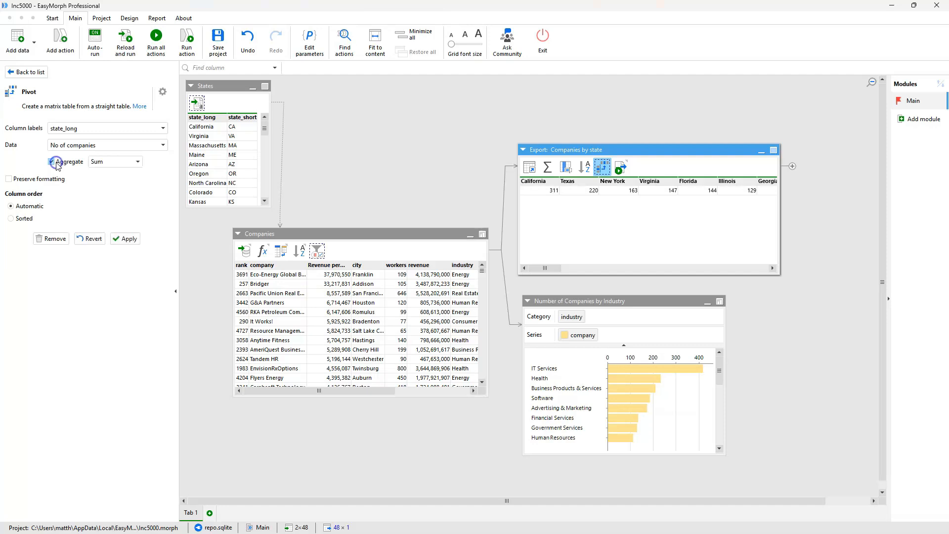
pyautogui.click(138, 162)
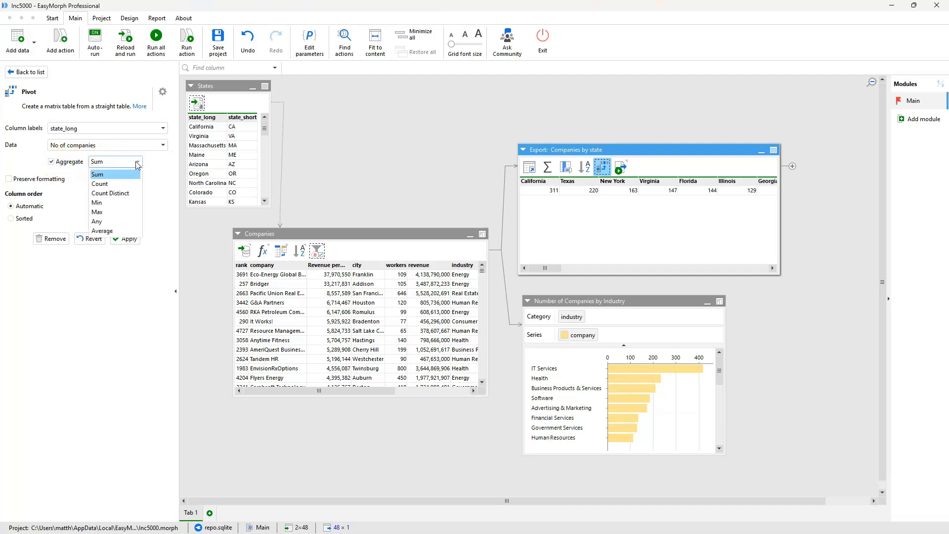
pyautogui.click(56, 165)
pyautogui.click(54, 162)
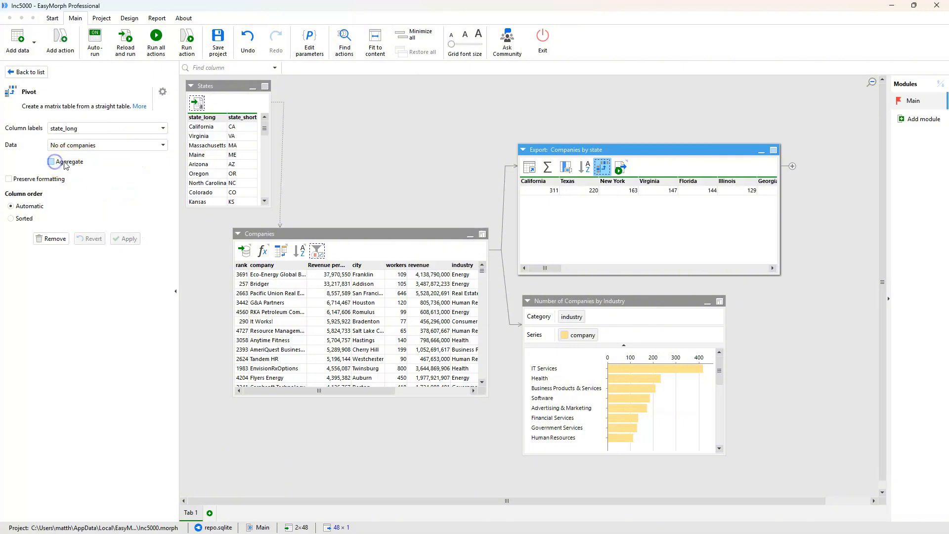
pyautogui.click(584, 169)
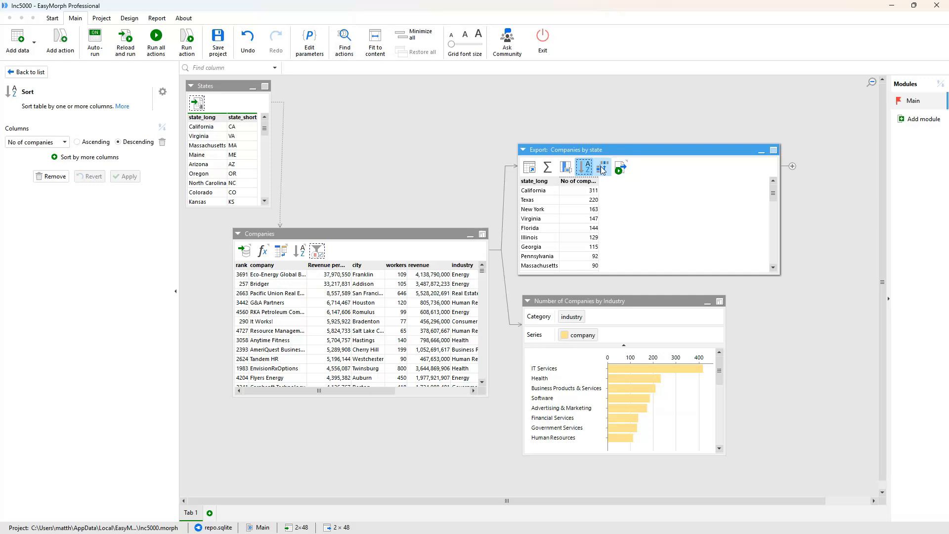
pyautogui.click(601, 168)
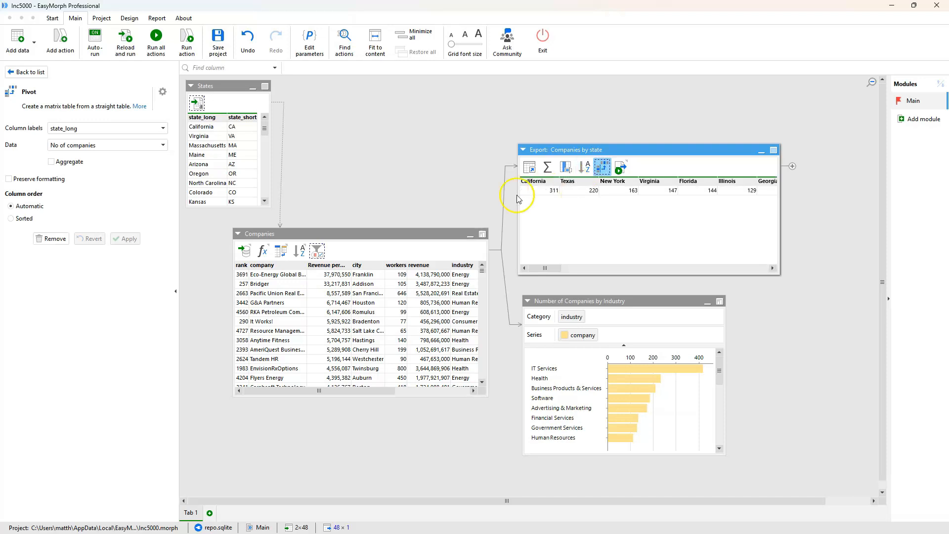
pyautogui.click(19, 221)
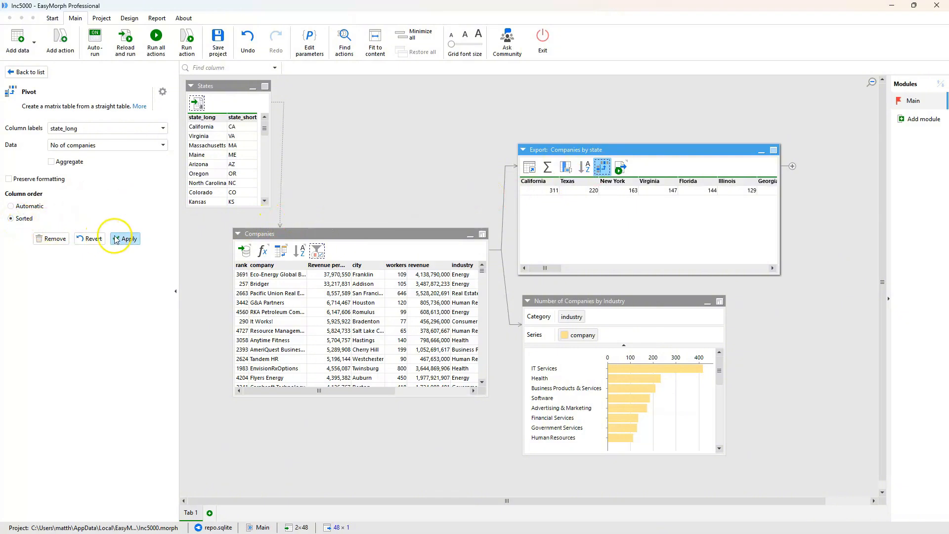
pyautogui.click(118, 238)
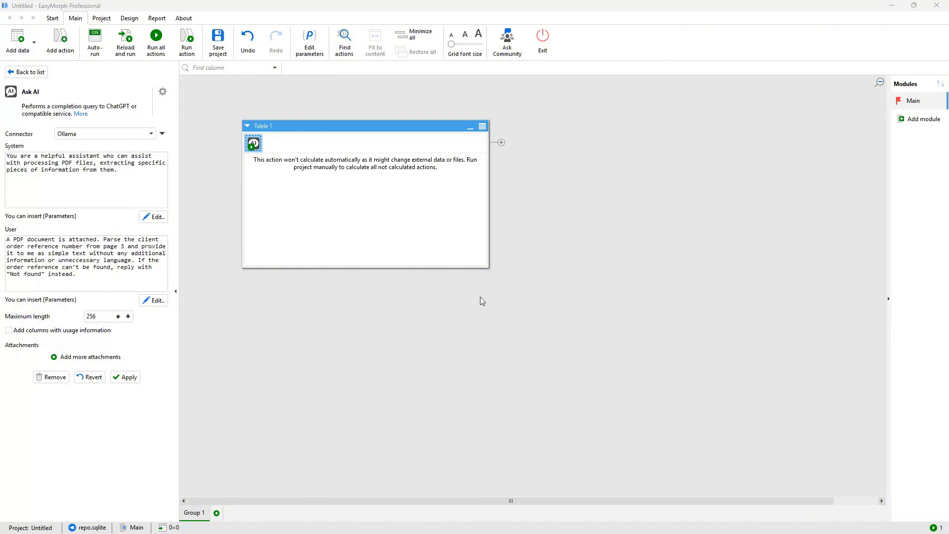
# - Add the first Customer Order Form PDF as an attachment to the Ask AI query
pyautogui.click(95, 357)
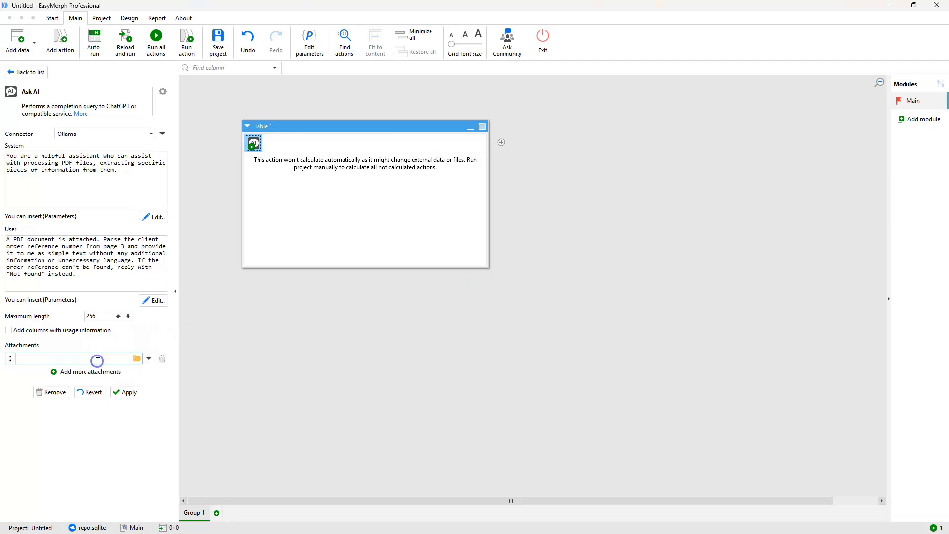
pyautogui.click(137, 358)
pyautogui.click(322, 217)
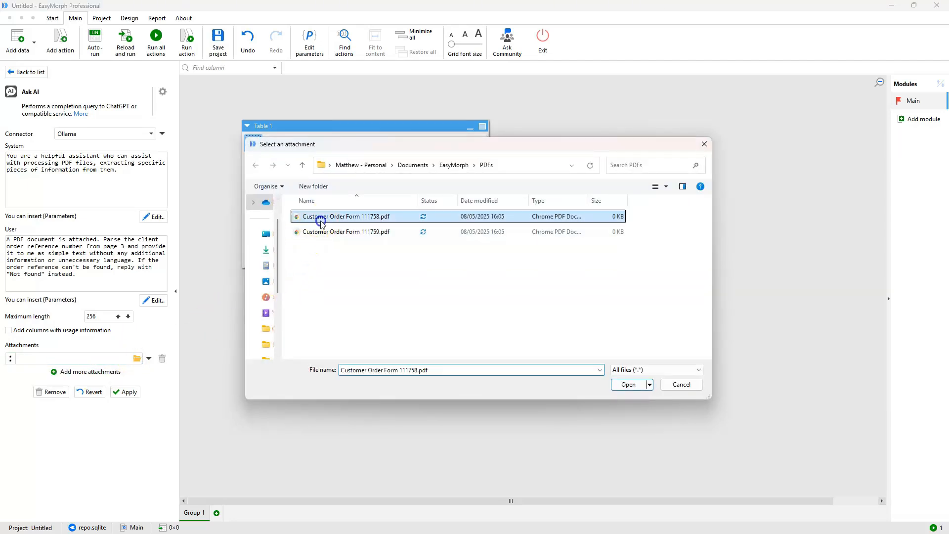
pyautogui.click(615, 390)
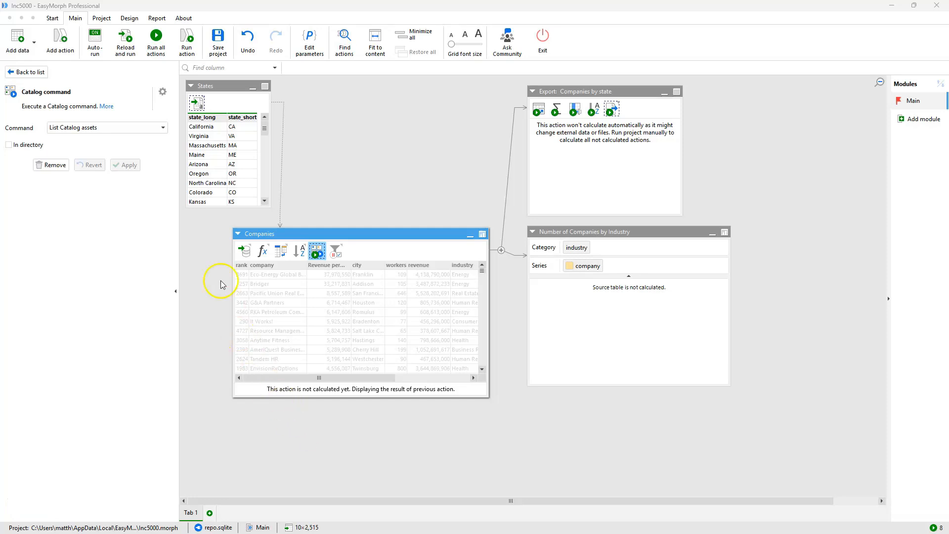
# - Set the Catalog command to increment the Order Upload metric by 1
pyautogui.click(162, 128)
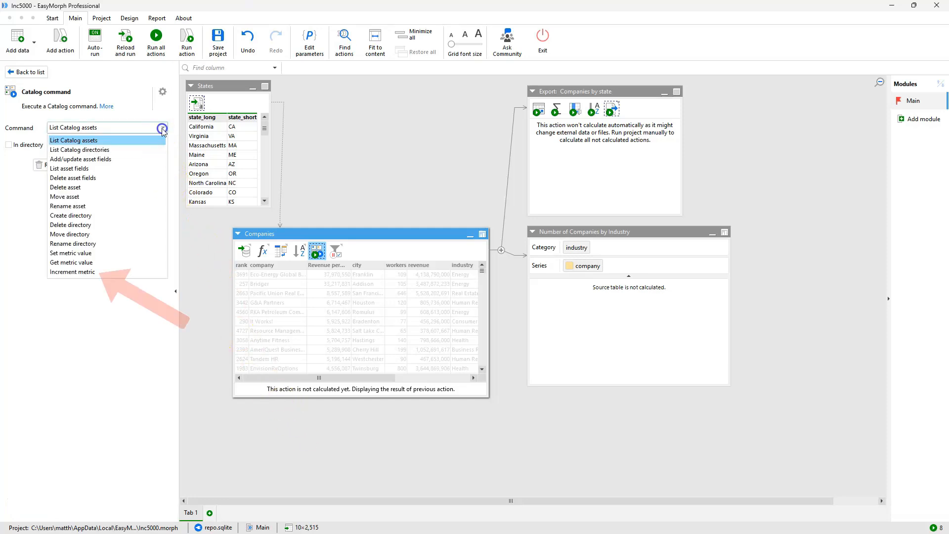
pyautogui.click(132, 272)
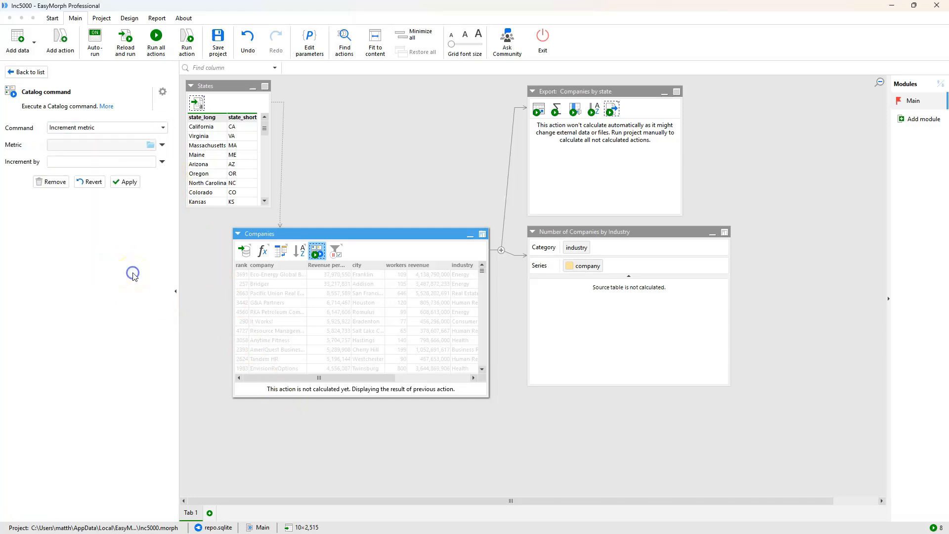
pyautogui.click(150, 145)
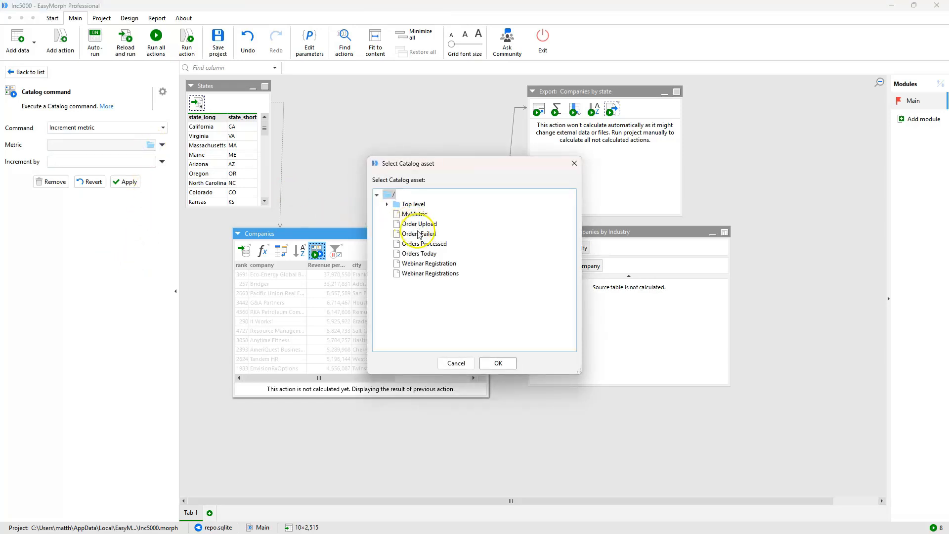
pyautogui.click(418, 224)
pyautogui.click(499, 364)
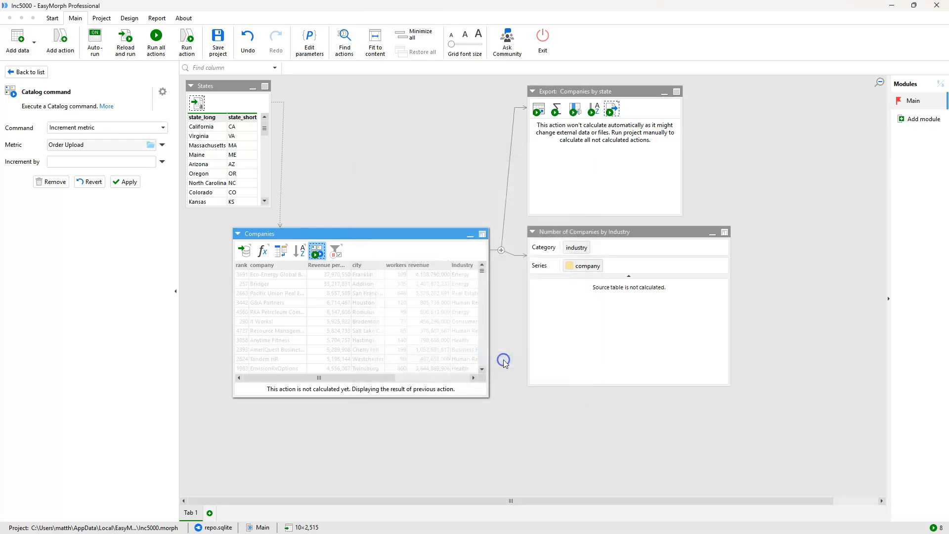
pyautogui.click(136, 165)
pyautogui.write('1')
pyautogui.click(123, 182)
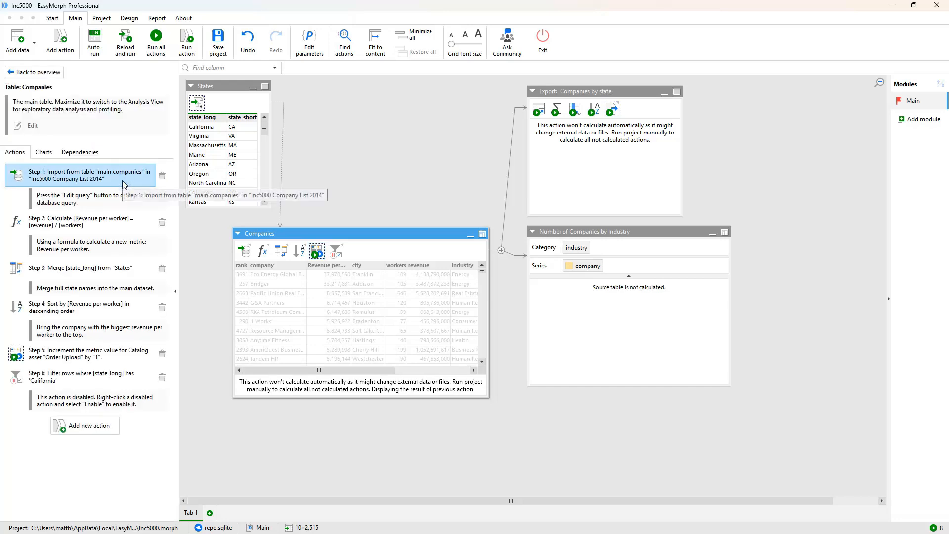
# - Change the Order Upload increment amount to -1
pyautogui.click(95, 354)
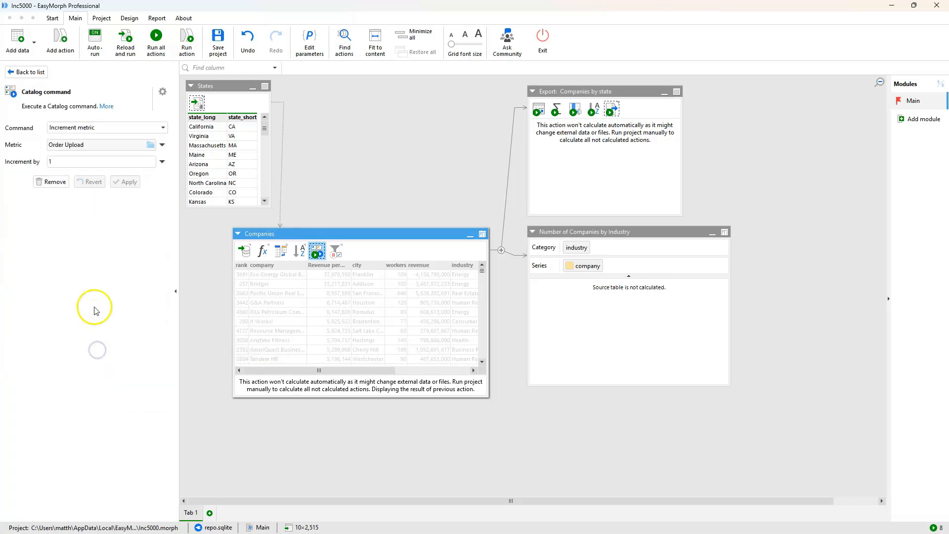
pyautogui.click(52, 161)
pyautogui.press('BackSpace')
pyautogui.write('-')
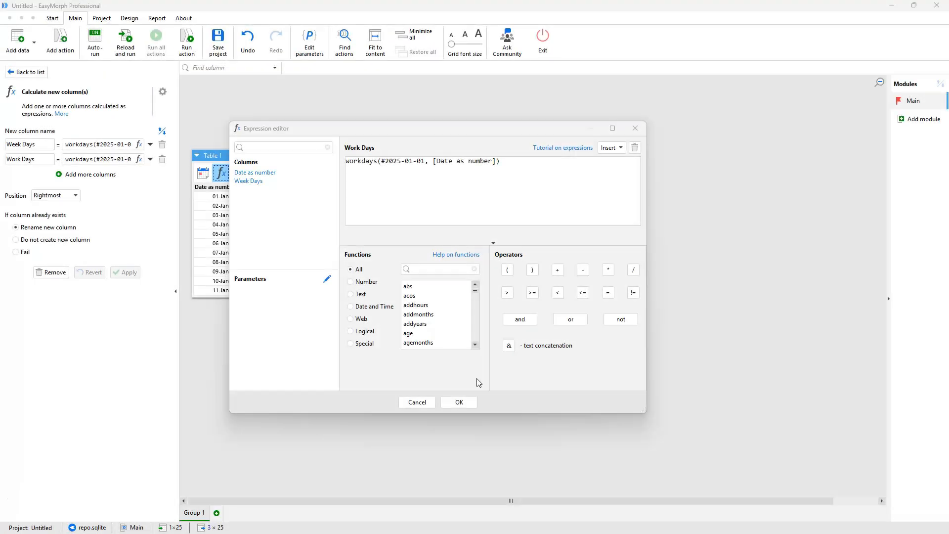
# - Add holiday dates 2025-01-01, 2025-01-02 and 2025-01-04 to the Work Days workdays() expression
pyautogui.click(497, 162)
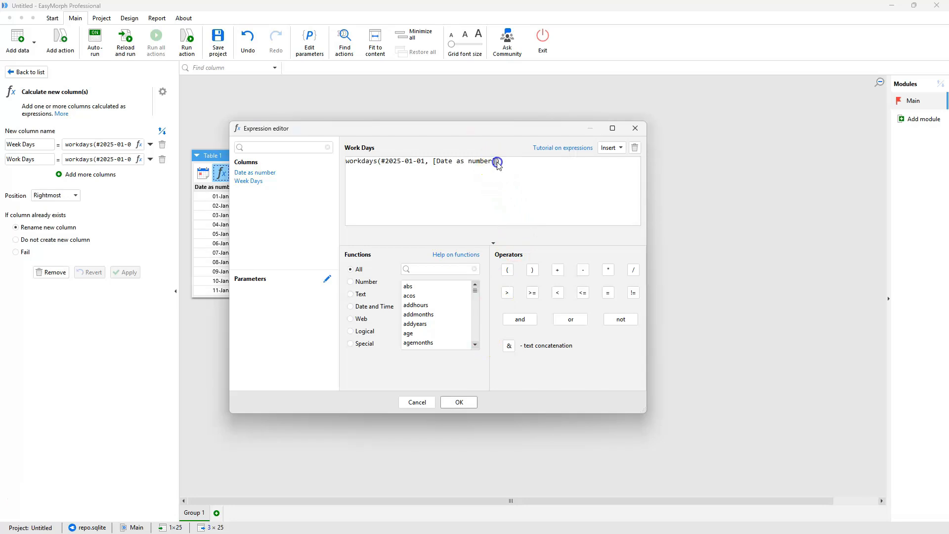
pyautogui.write(', ""')
pyautogui.write('2025-01')
pyautogui.write('-01')
pyautogui.write(',')
pyautogui.write('2025')
pyautogui.write('-01-')
pyautogui.write('02')
pyautogui.write(', ""')
pyautogui.write('2025')
pyautogui.write('-')
pyautogui.write('01-')
pyautogui.write('04')
pyautogui.click(471, 400)
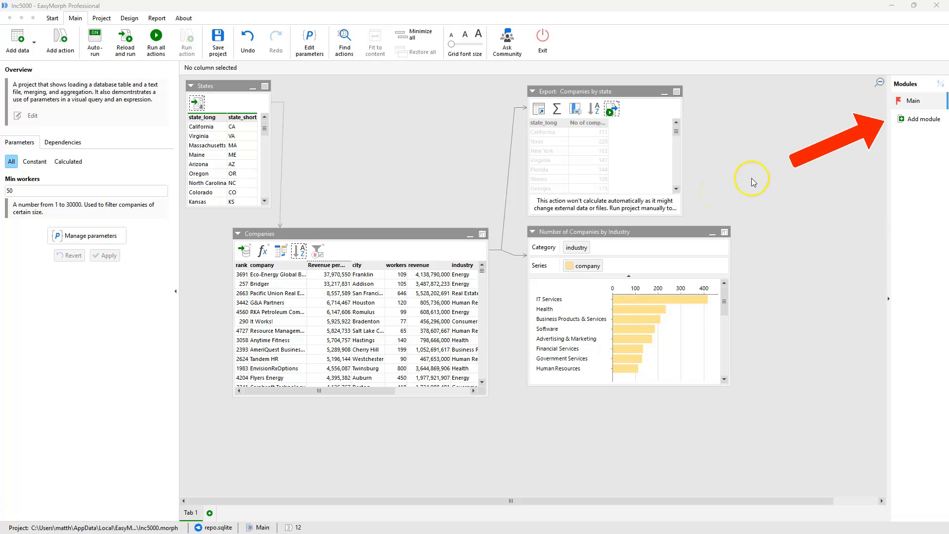
# - Create a new module and rename Module 1 to 'A longer name of 30 characters'
pyautogui.click(915, 119)
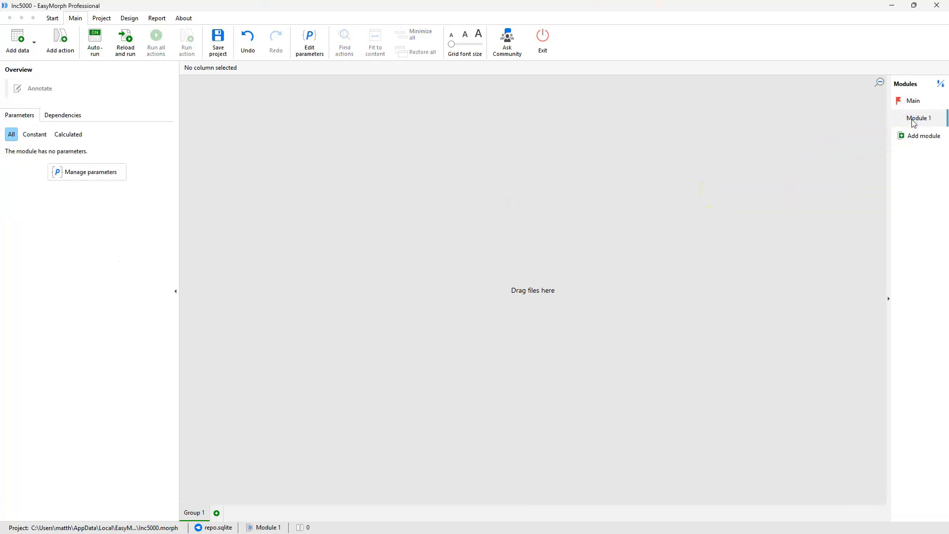
pyautogui.rightClick(914, 124)
pyautogui.click(900, 125)
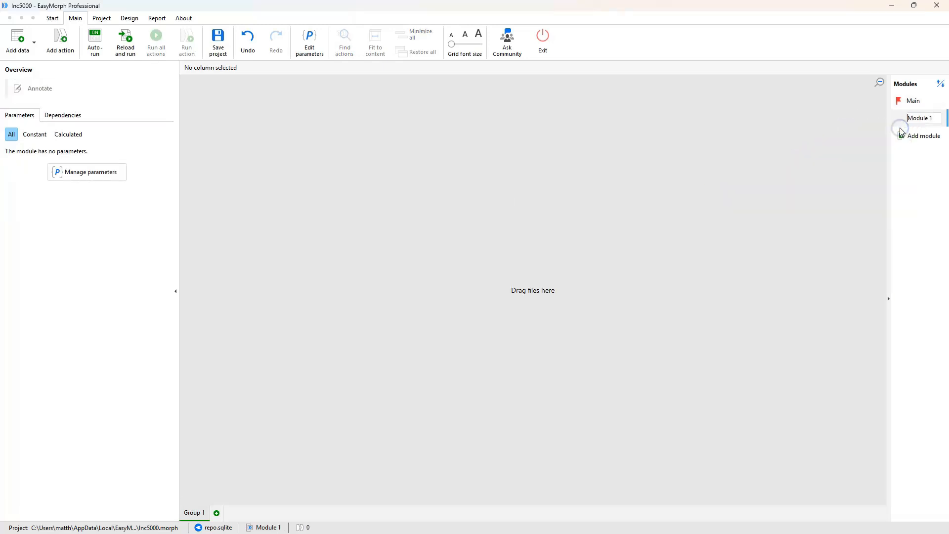
pyautogui.press('BackSpace')
pyautogui.press('BackSpace')
pyautogui.press('BackSpace')
pyautogui.press('BackSpace')
pyautogui.press('BackSpace')
pyautogui.press('BackSpace')
pyautogui.press('BackSpace')
pyautogui.press('BackSpace')
pyautogui.write('A longer nam')
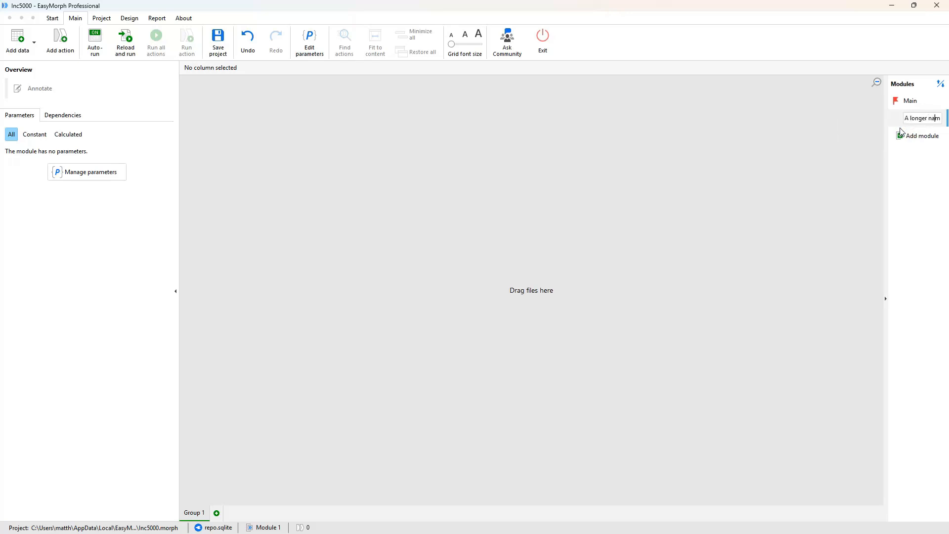
pyautogui.write('e of 30')
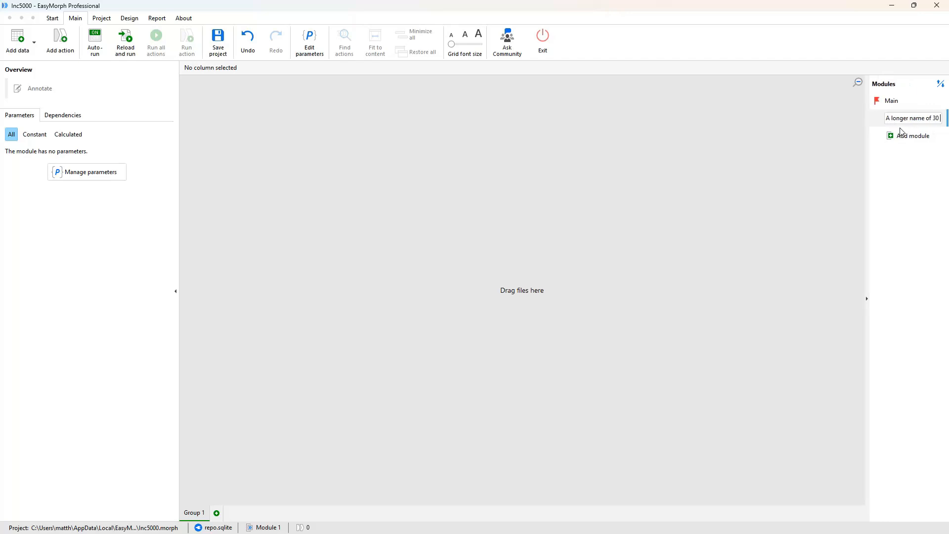
pyautogui.write(' characters')
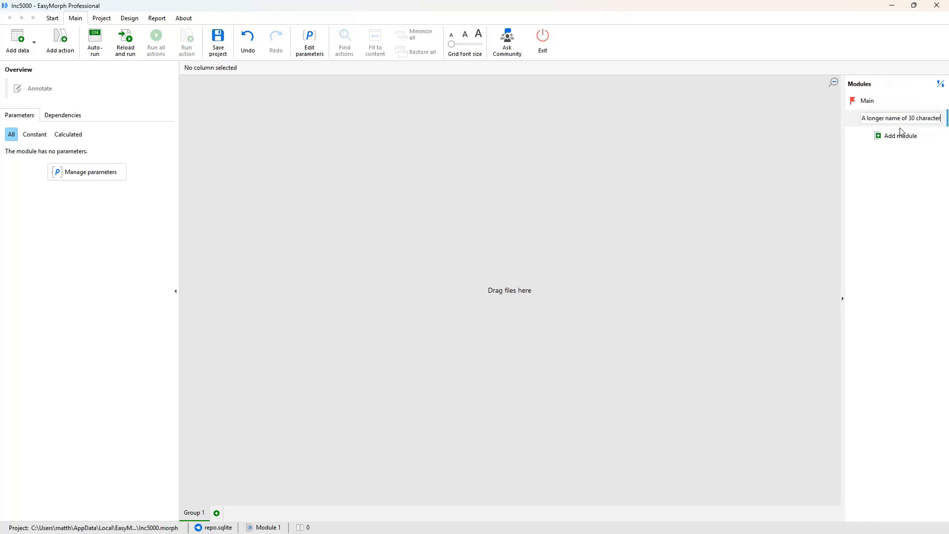